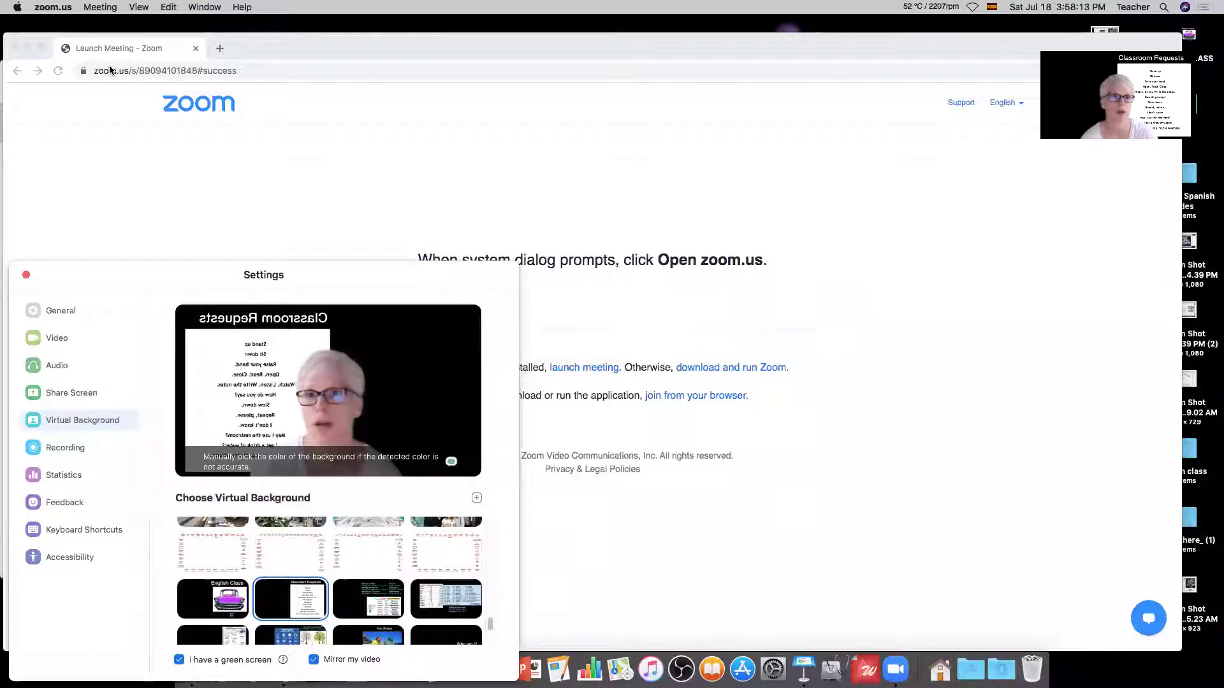
Step: Clear the browser and Zoom settings windows away and bring the Special person- end game presentation in Keynote to the front
click(28, 49)
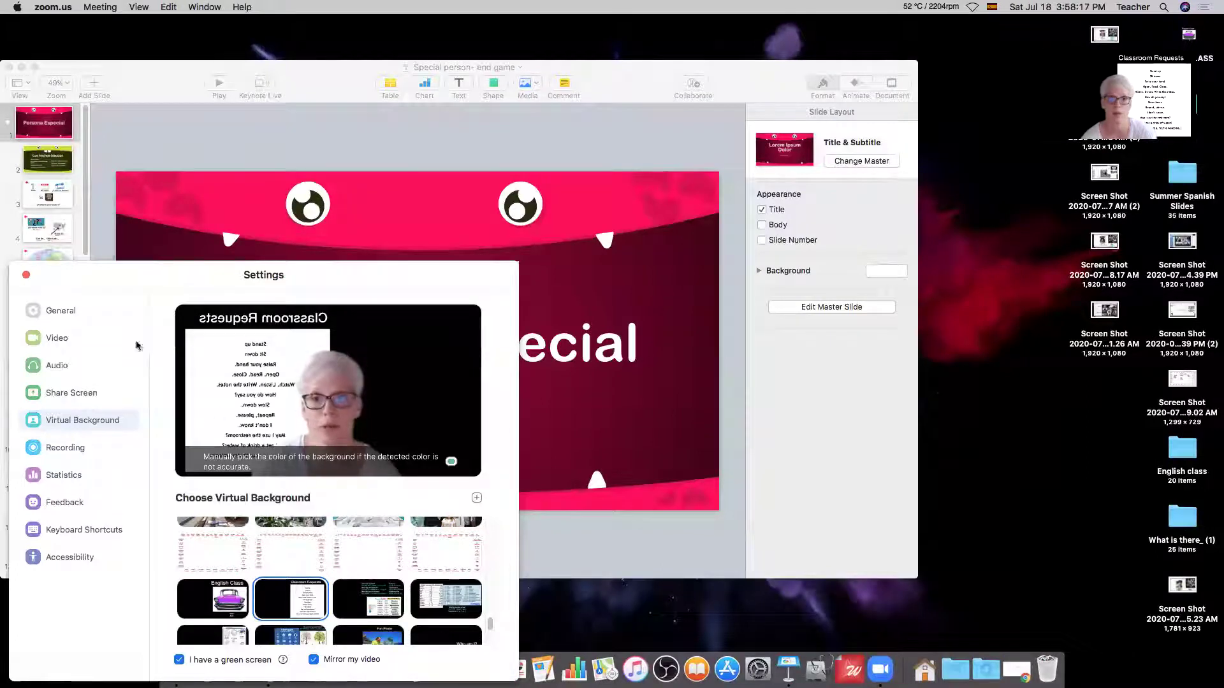
drag(169, 279, 118, 312)
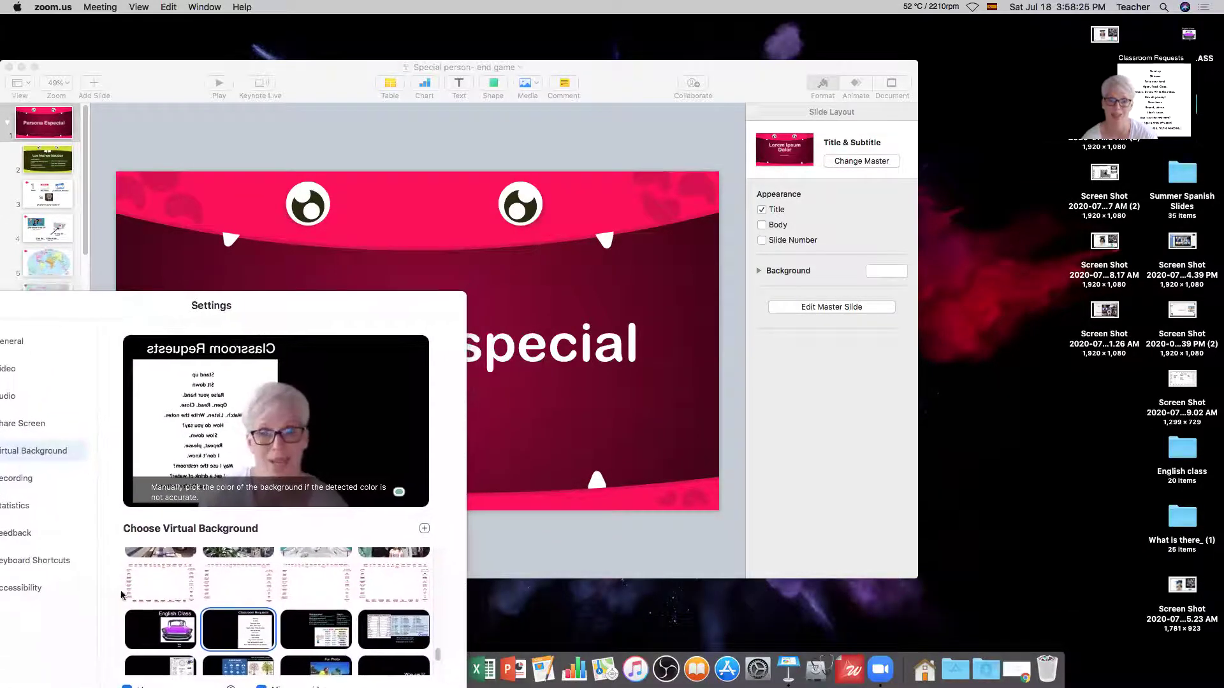
scroll(280, 606, down, 5)
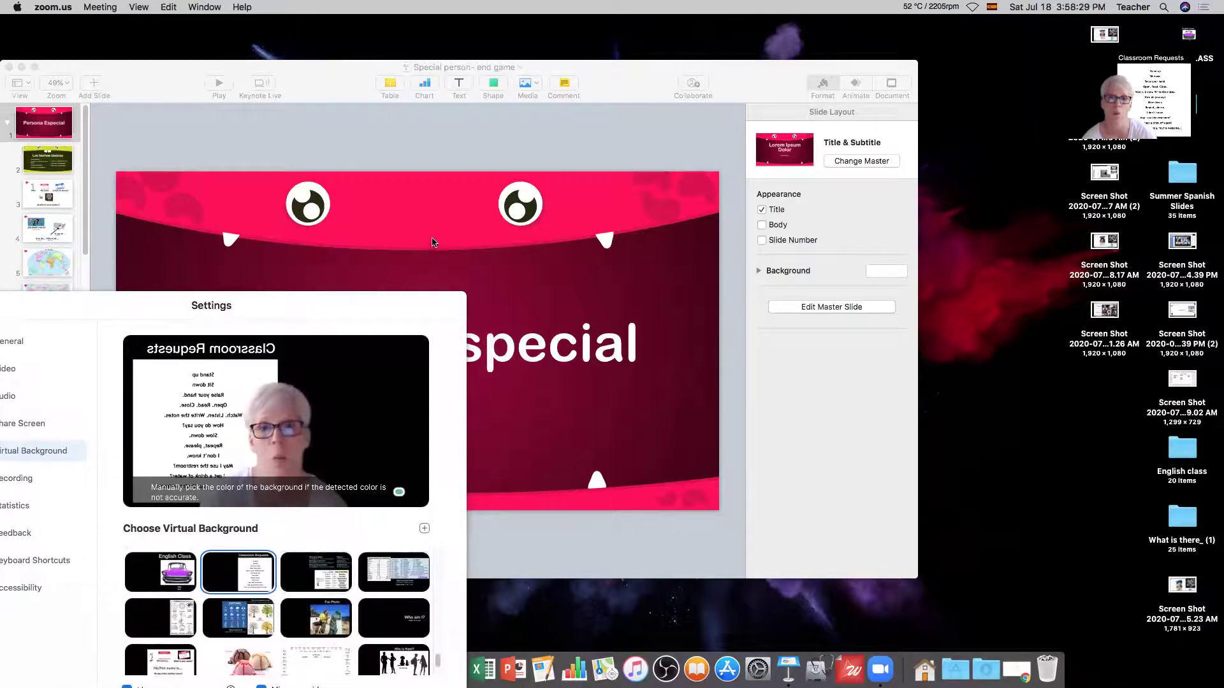
key(super+w)
key(super+w)
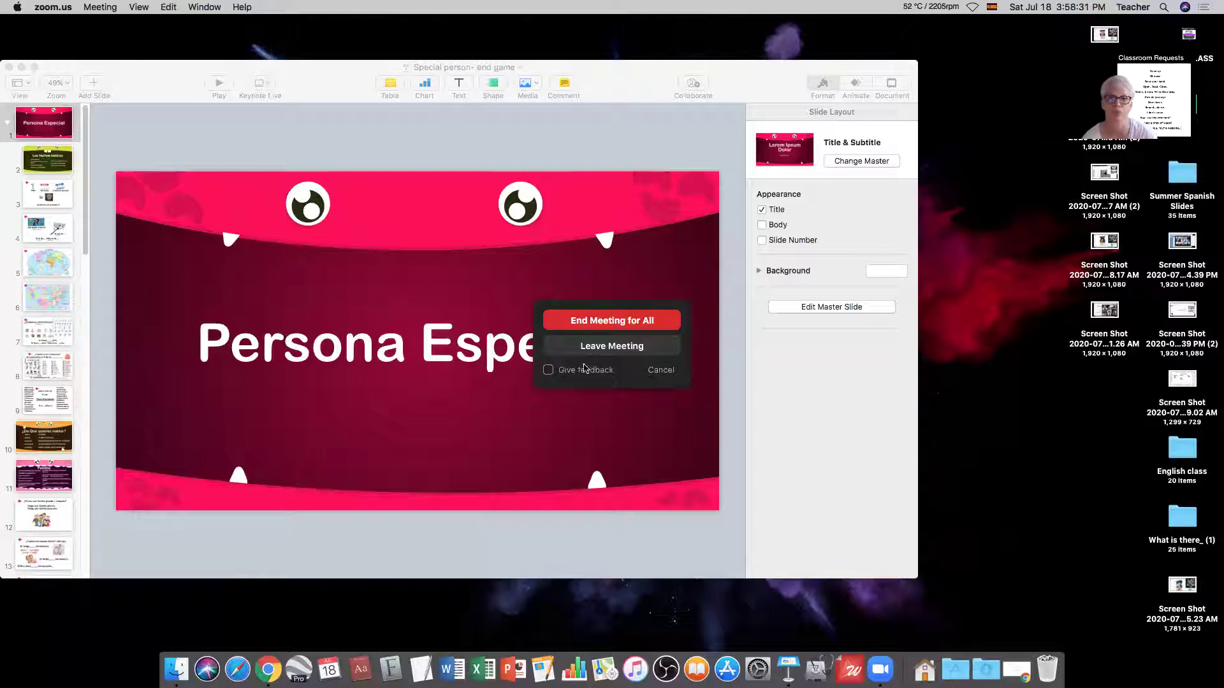
click(199, 106)
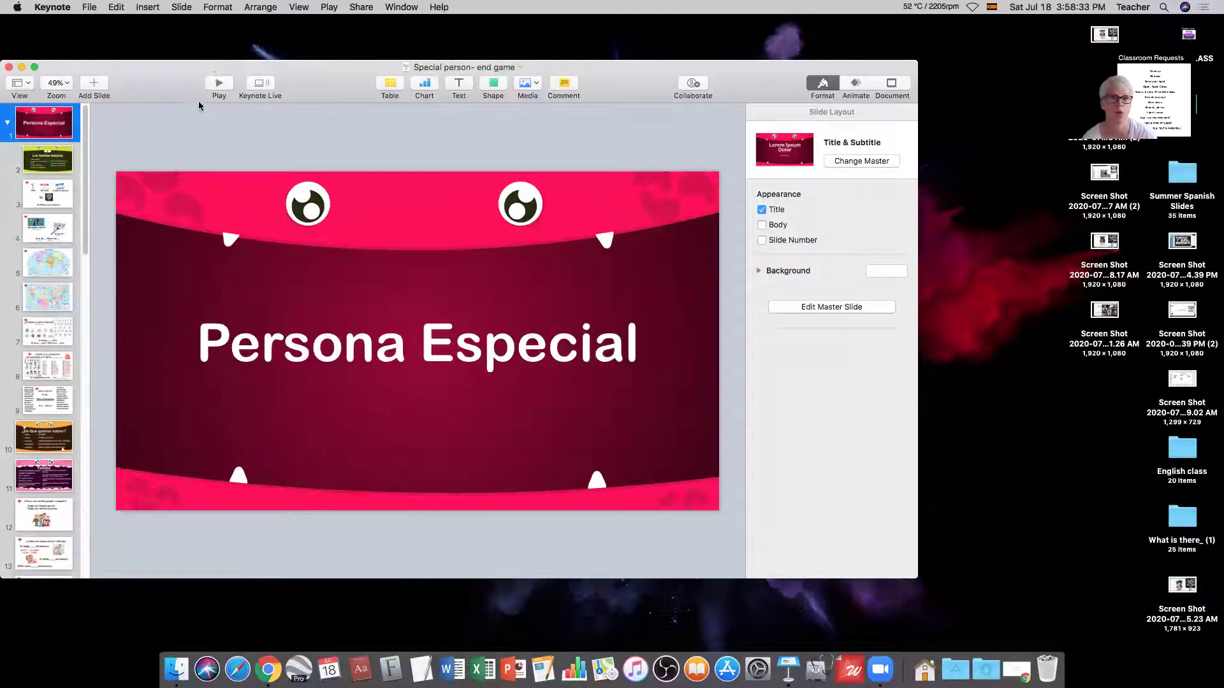
drag(168, 80, 277, 130)
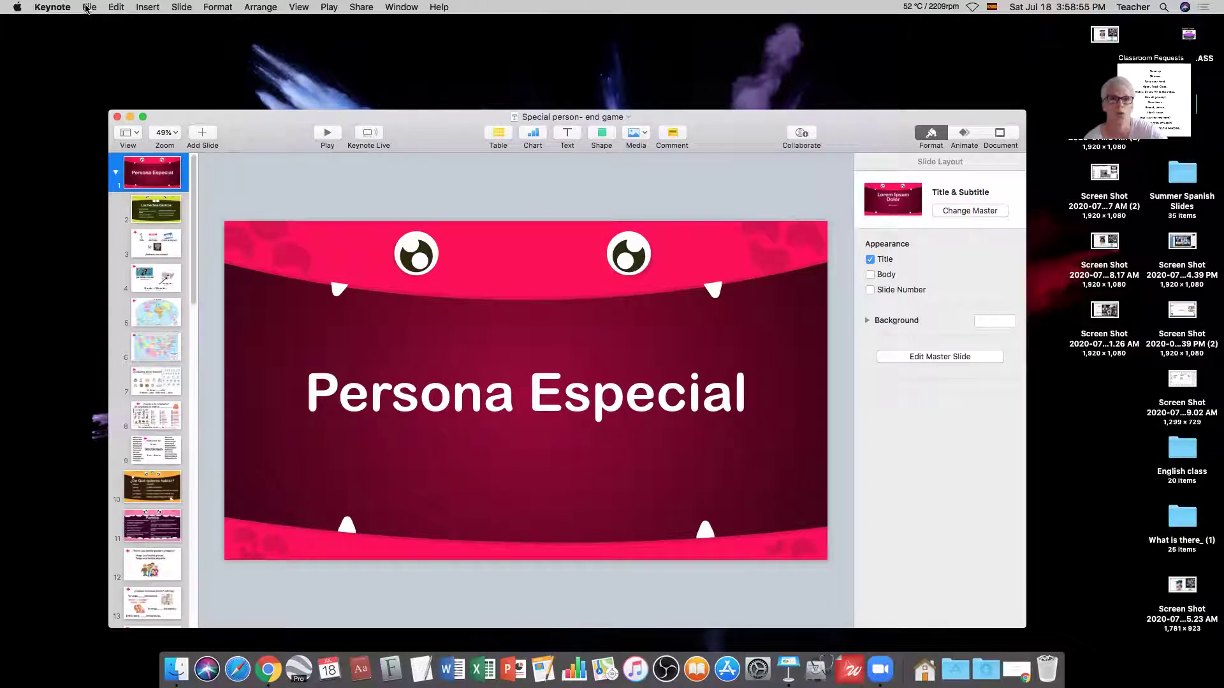
Step: Set up an export of all the presentation's slides as PNG images
click(88, 7)
mouse_move(106, 140)
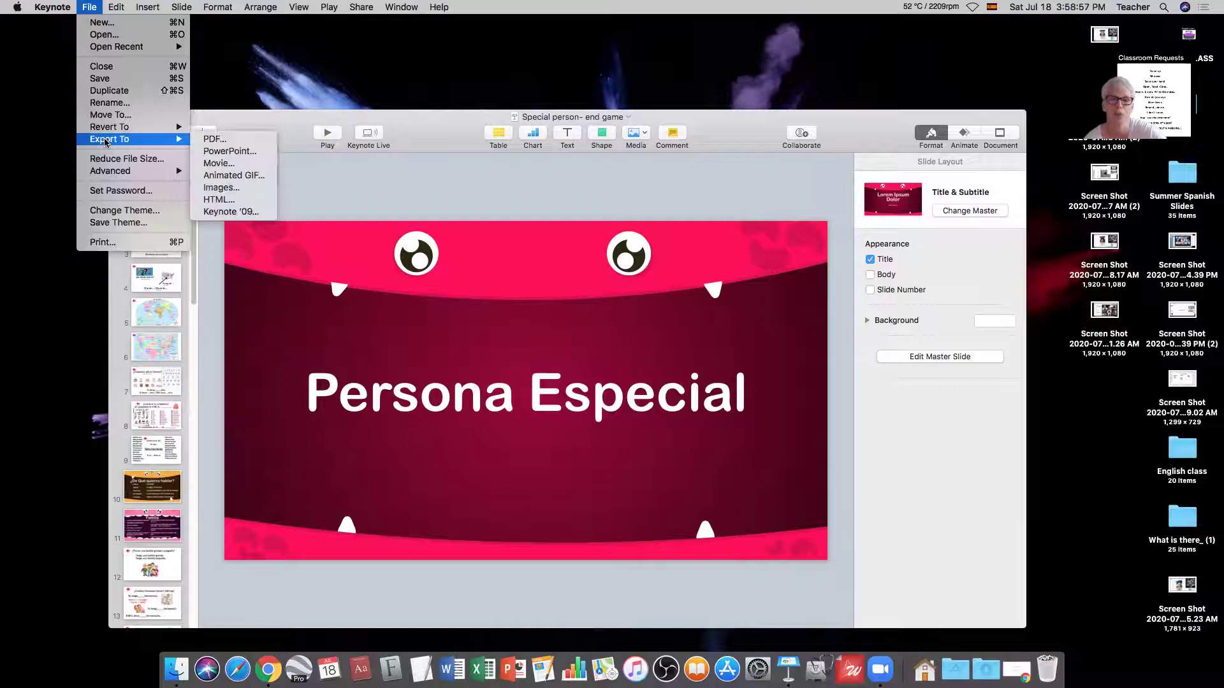
click(217, 188)
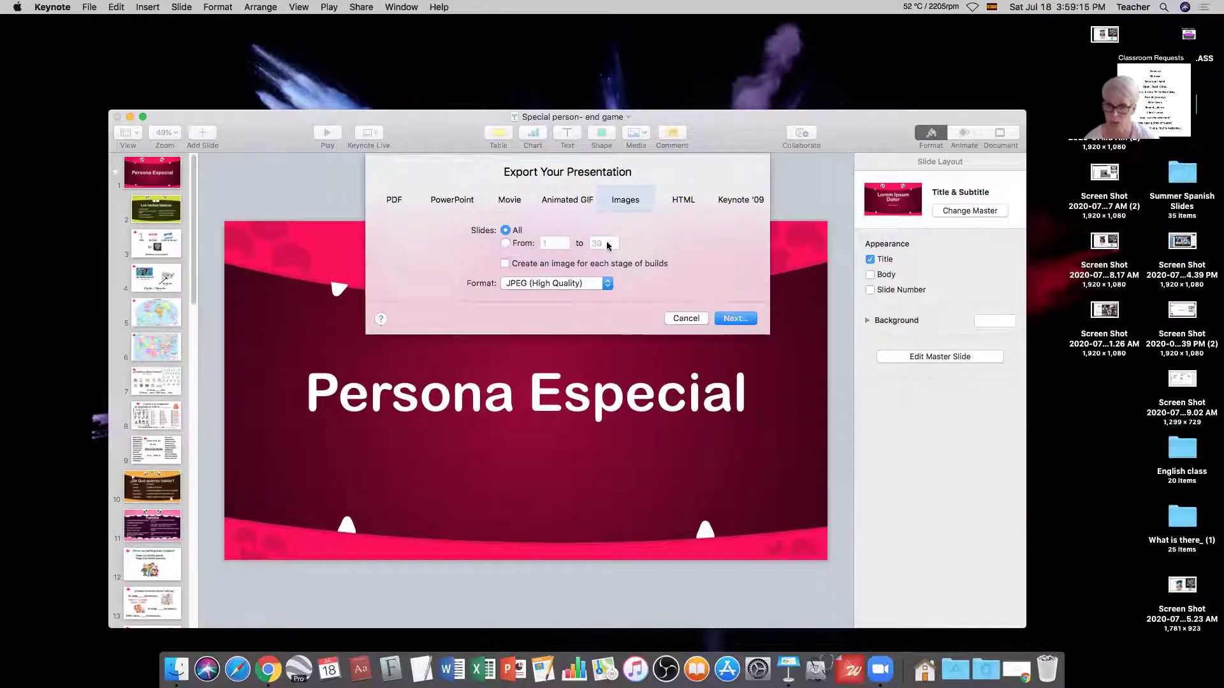
click(608, 284)
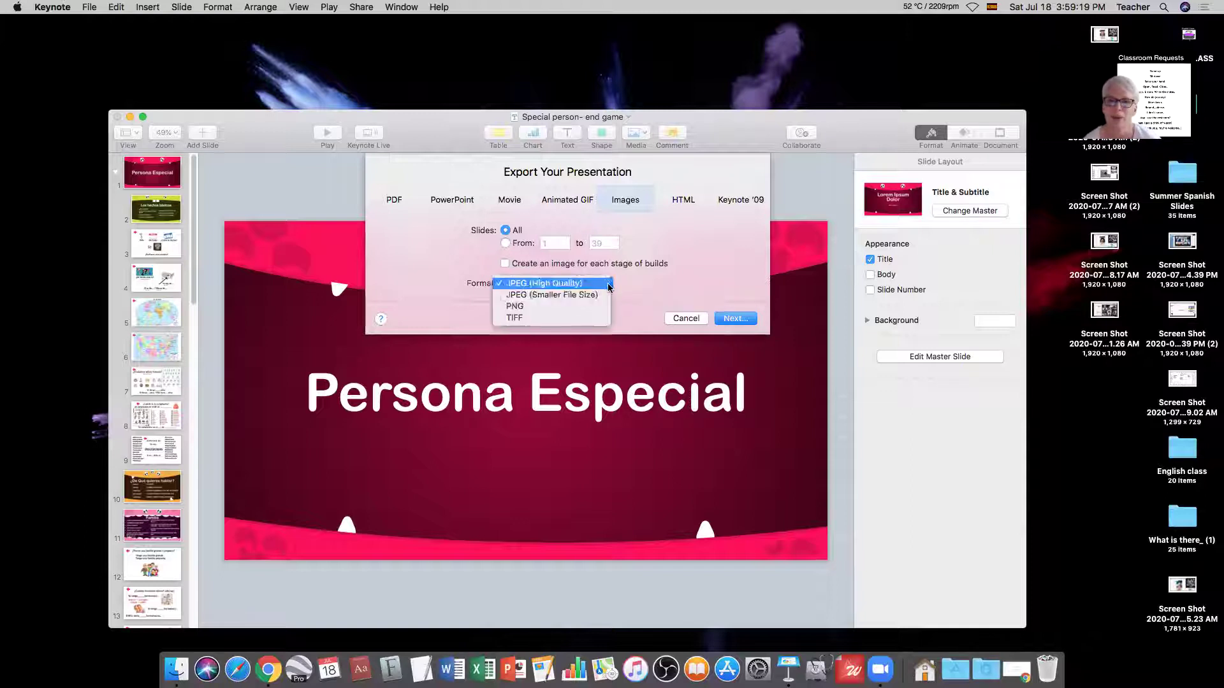
click(586, 308)
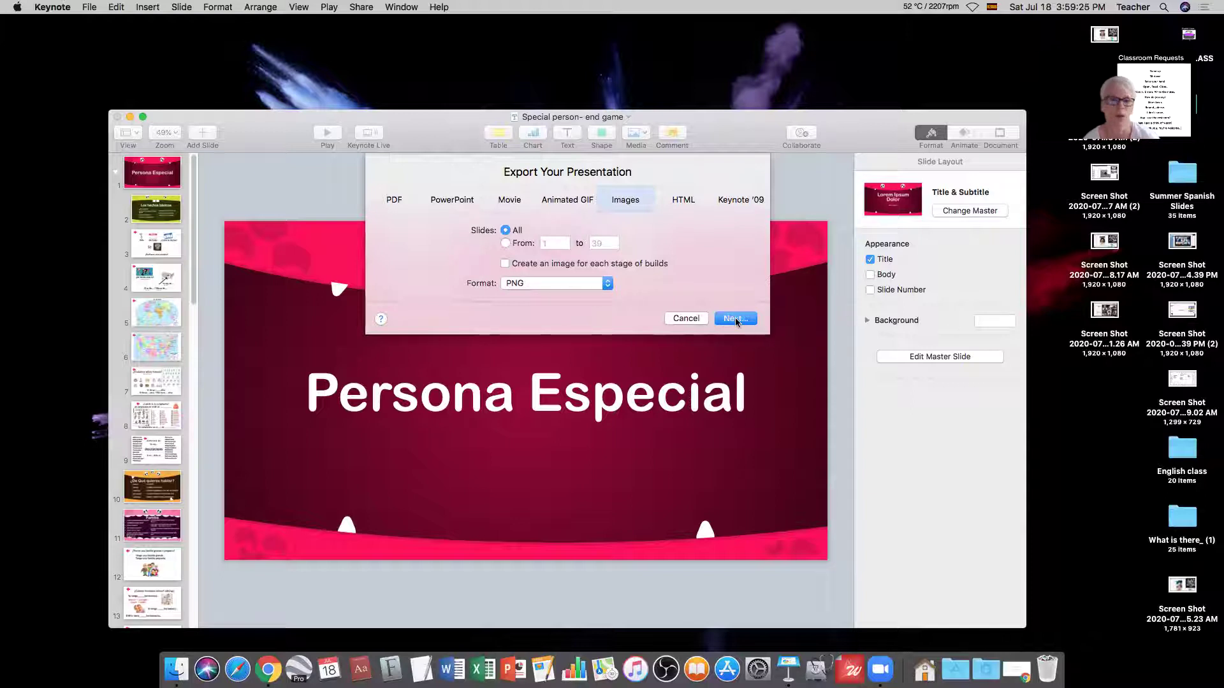
click(736, 318)
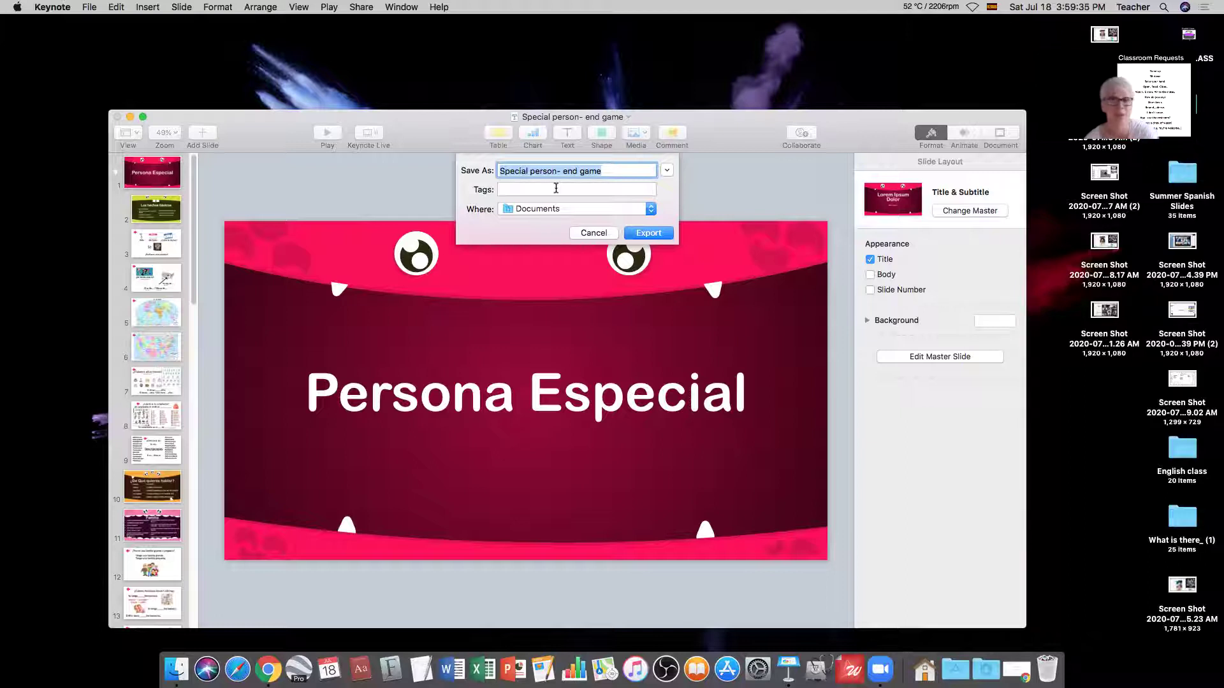
Step: Export the slide images to the Desktop under the name Special person- end game
click(650, 210)
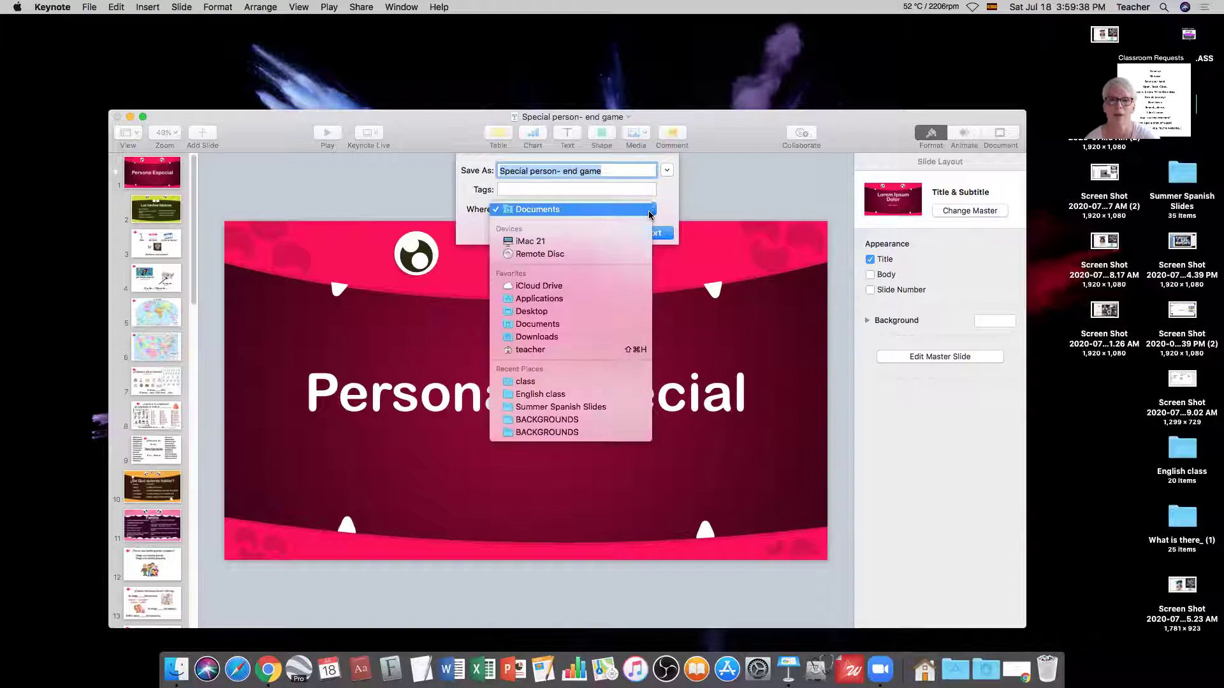
click(575, 313)
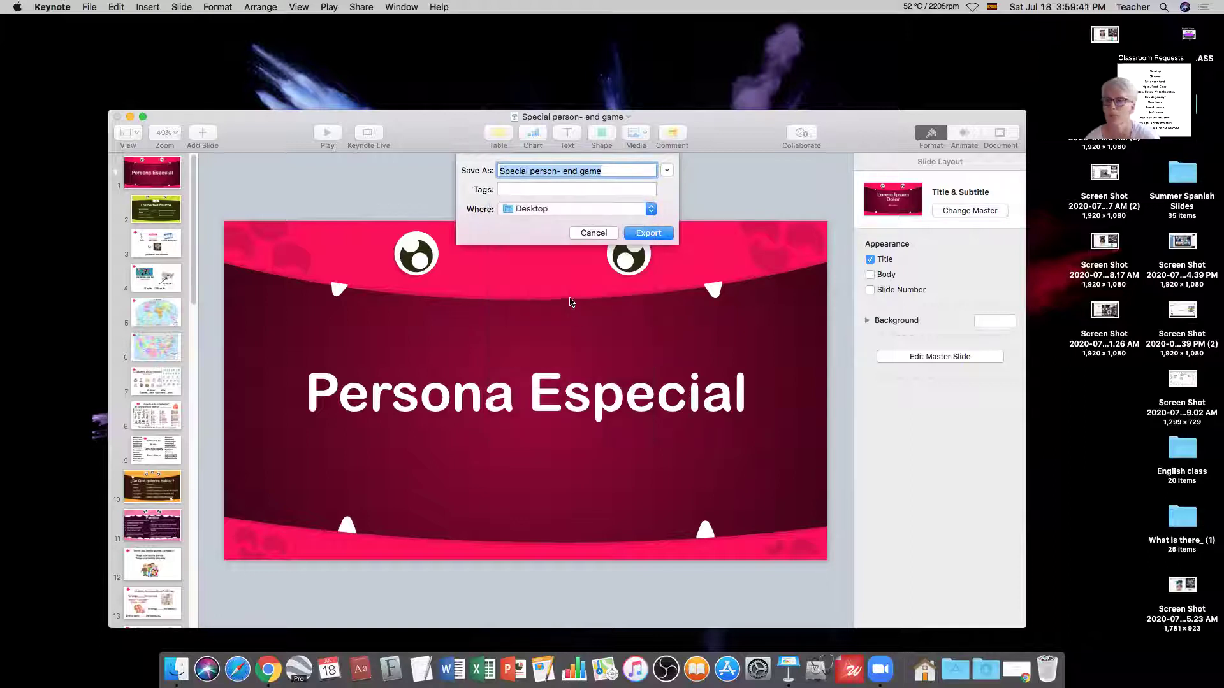
click(649, 234)
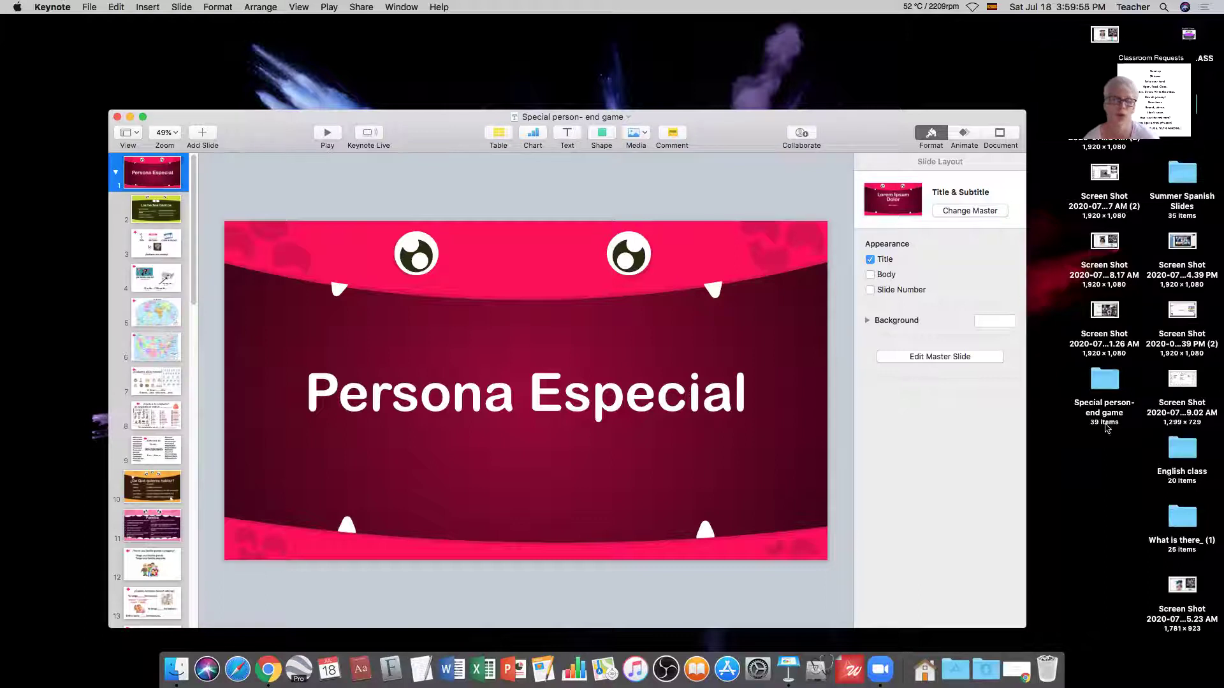
Step: Look through the exported PNG files in the Special person- end game folder and close it
double_click(1103, 381)
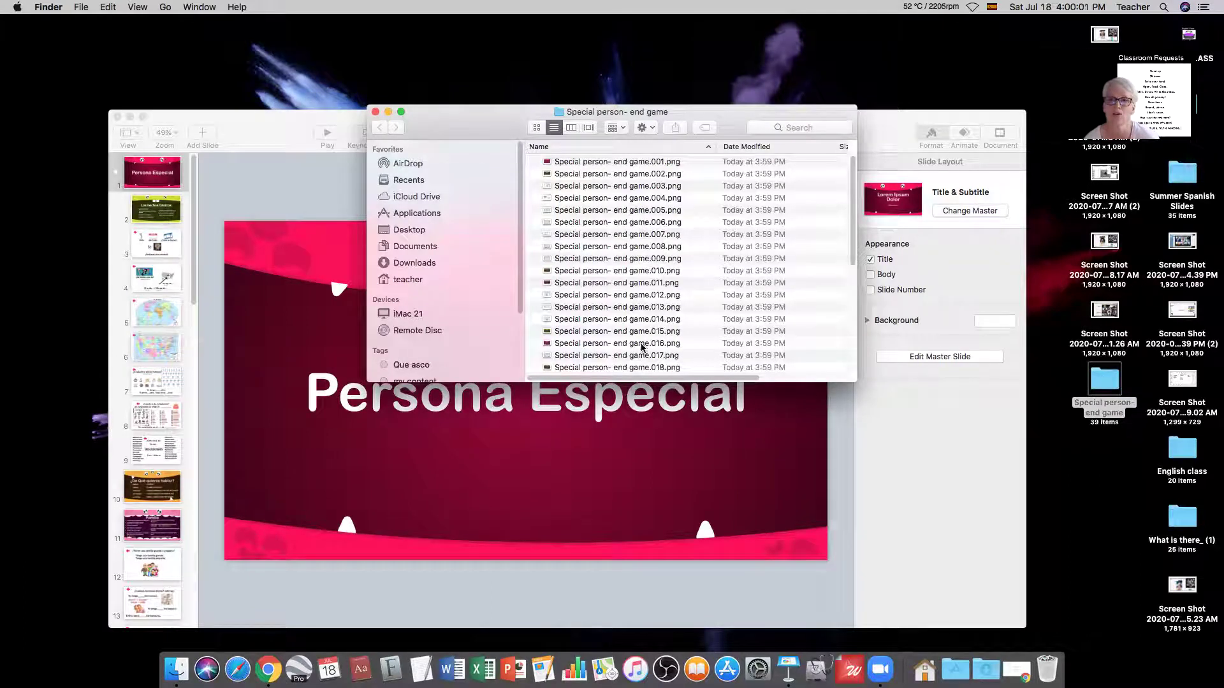
scroll(641, 348, down, 5)
scroll(641, 347, down, 3)
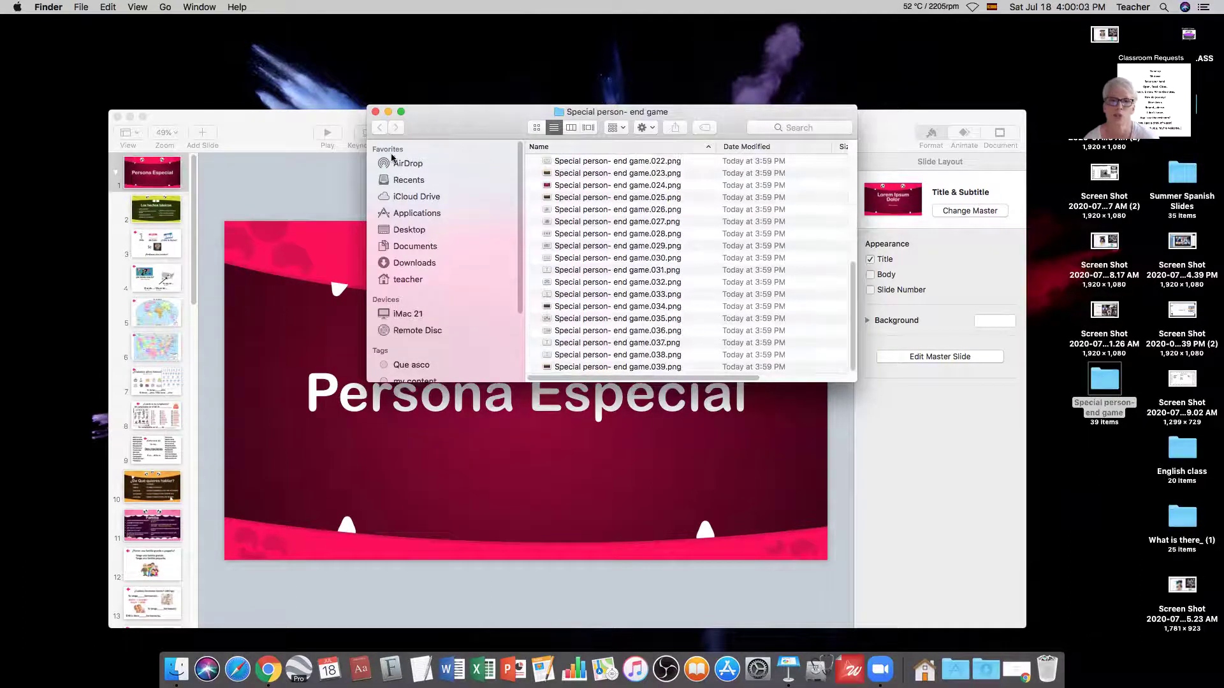
click(376, 112)
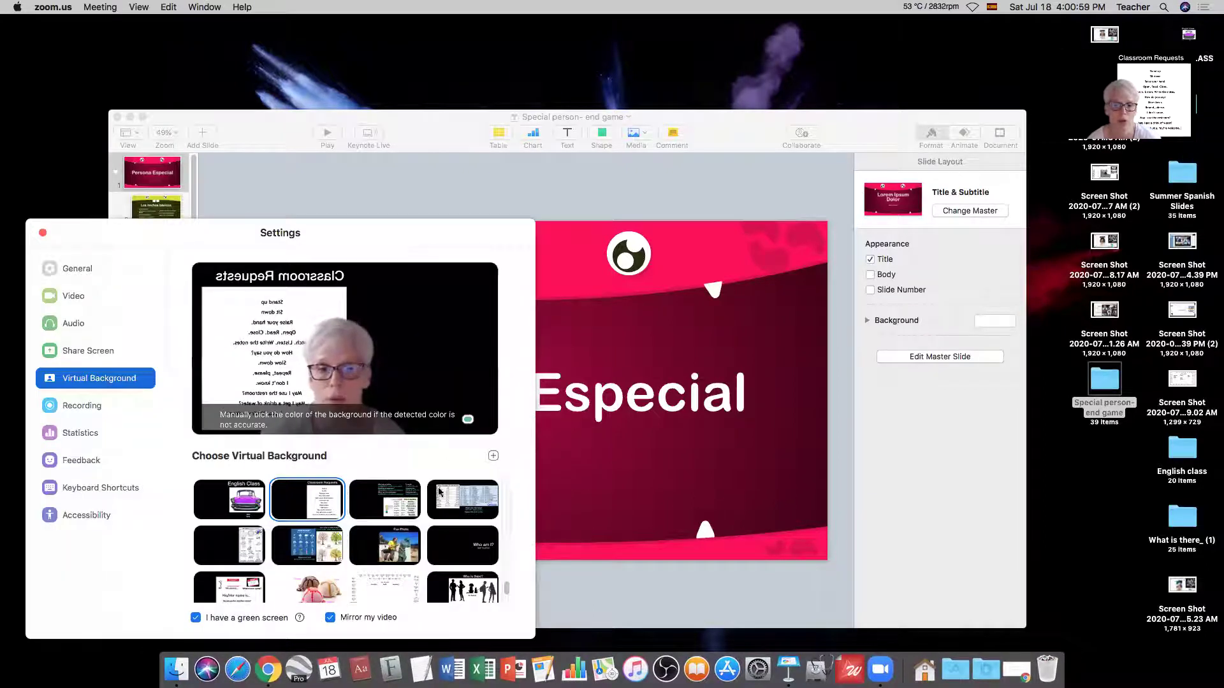
Step: Delete the old class slide images listed after the four vocabulary-border images from Zoom's virtual backgrounds
scroll(391, 534, down, 3)
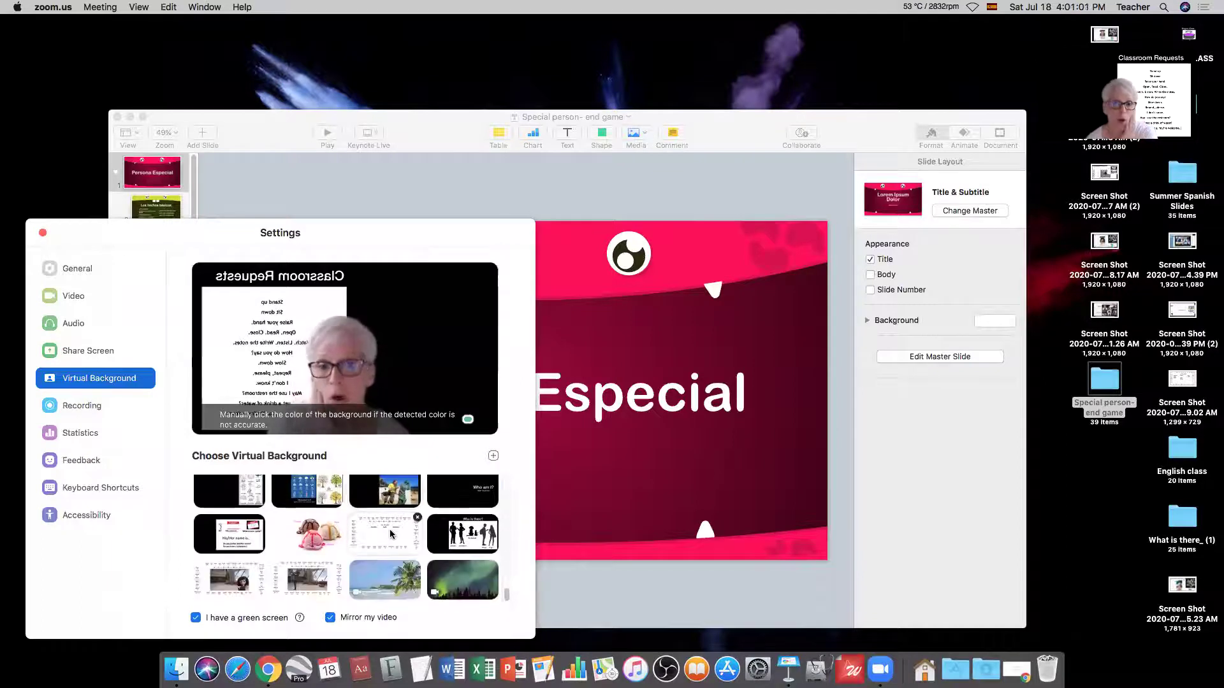
scroll(391, 534, up, 3)
scroll(391, 535, up, 3)
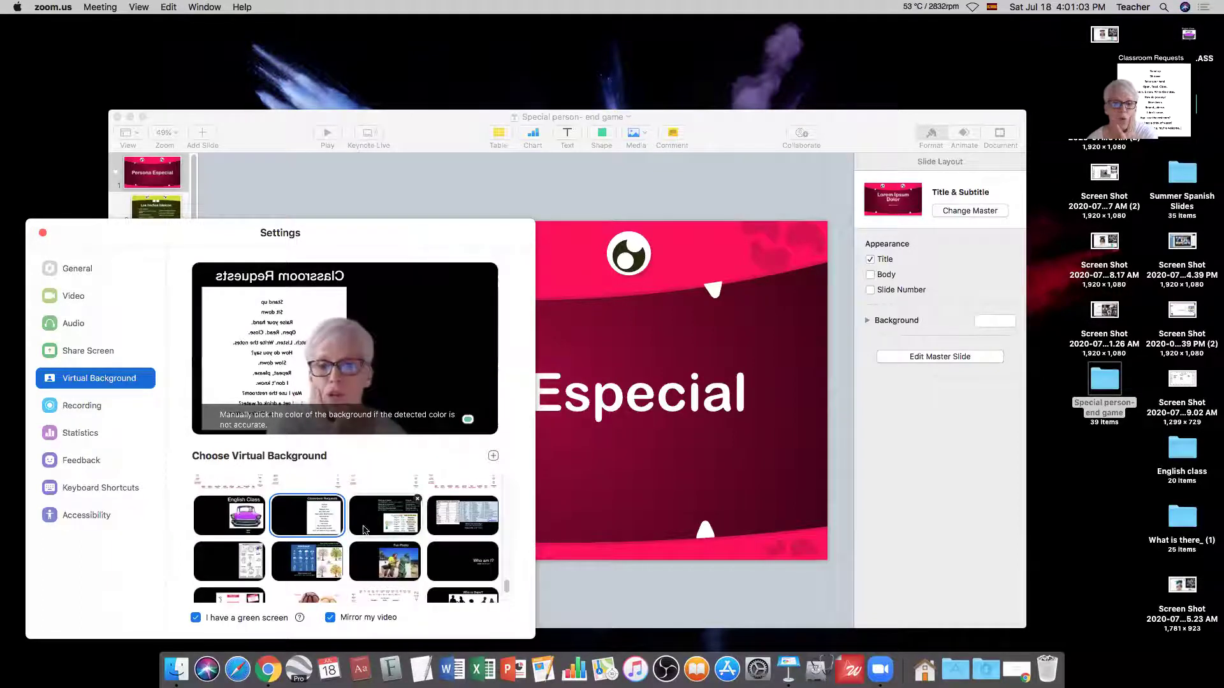
scroll(261, 559, up, 2)
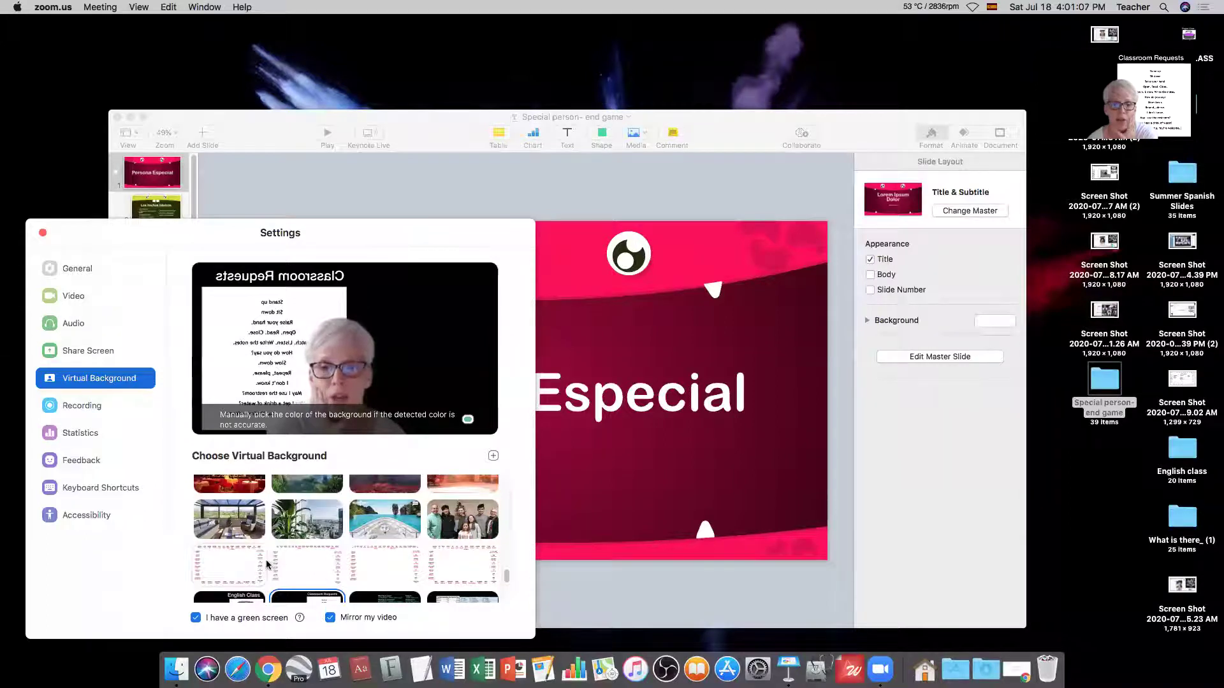
scroll(261, 555, down, 2)
click(262, 557)
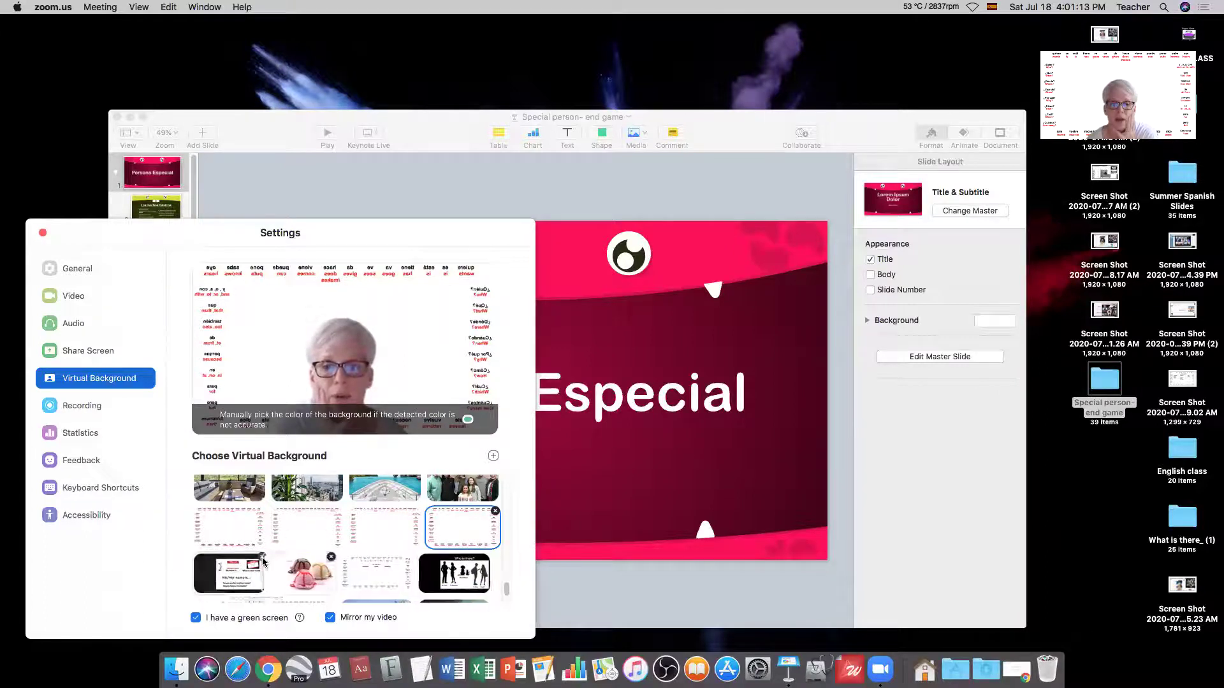
click(263, 558)
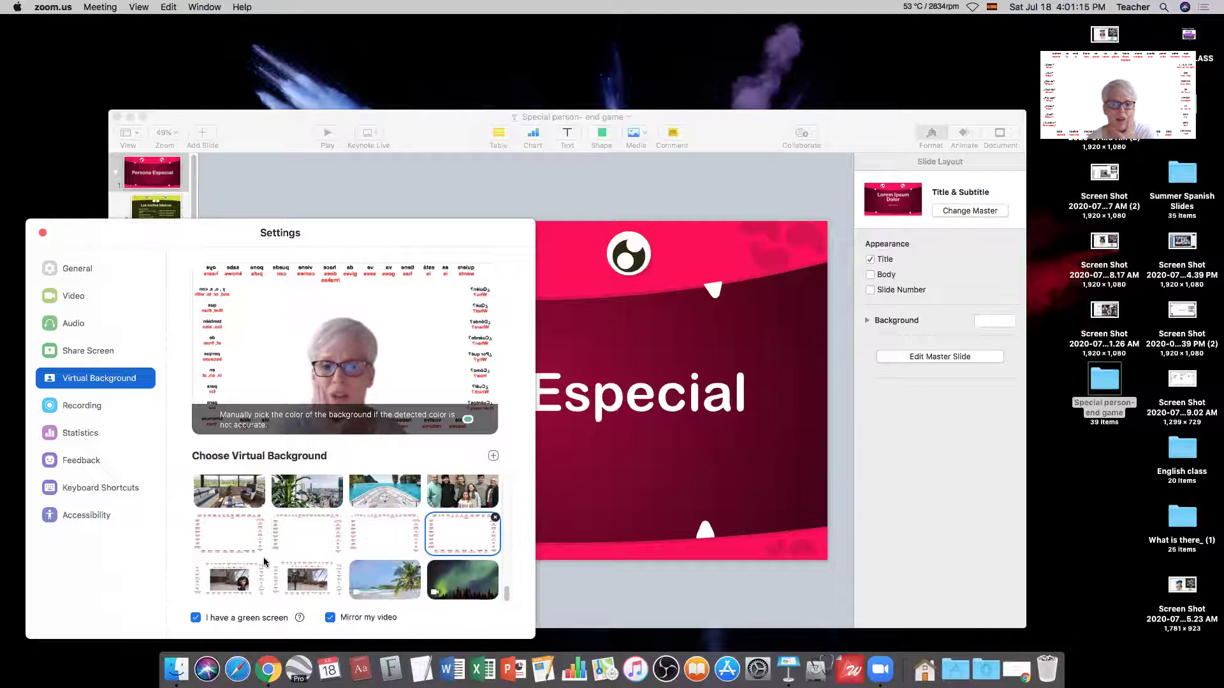
click(262, 563)
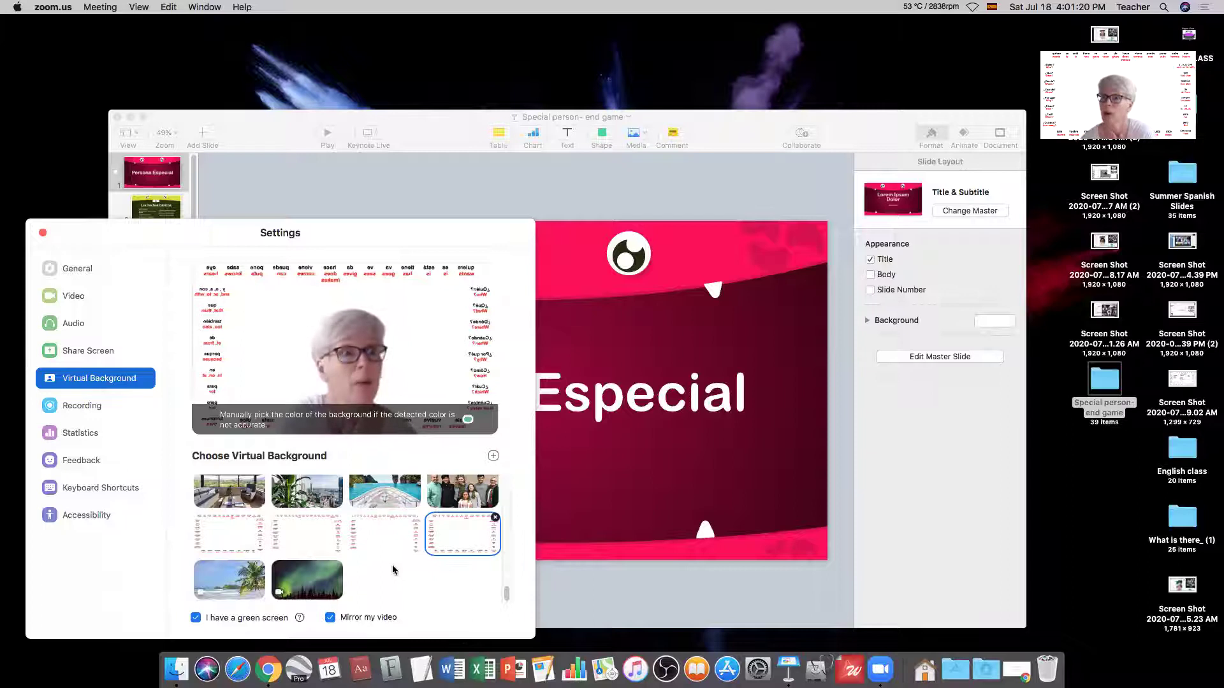
Step: Add the exported Special person- end game slide images to the virtual backgrounds
mouse_move(381, 556)
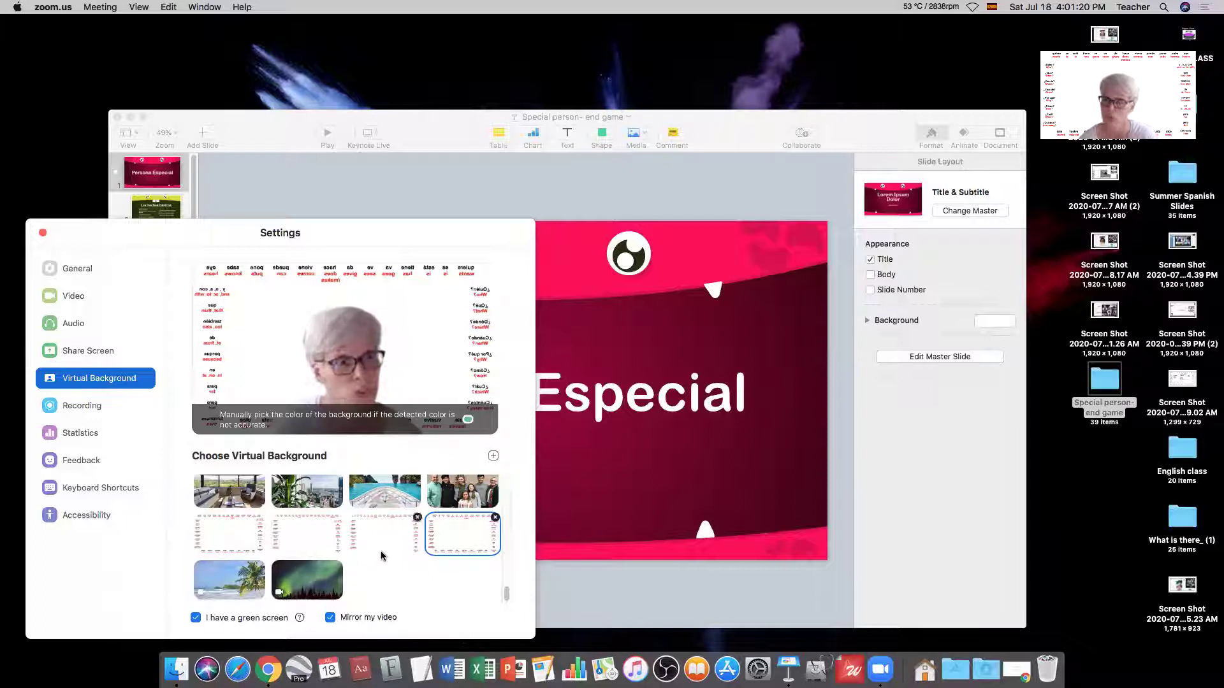
click(494, 457)
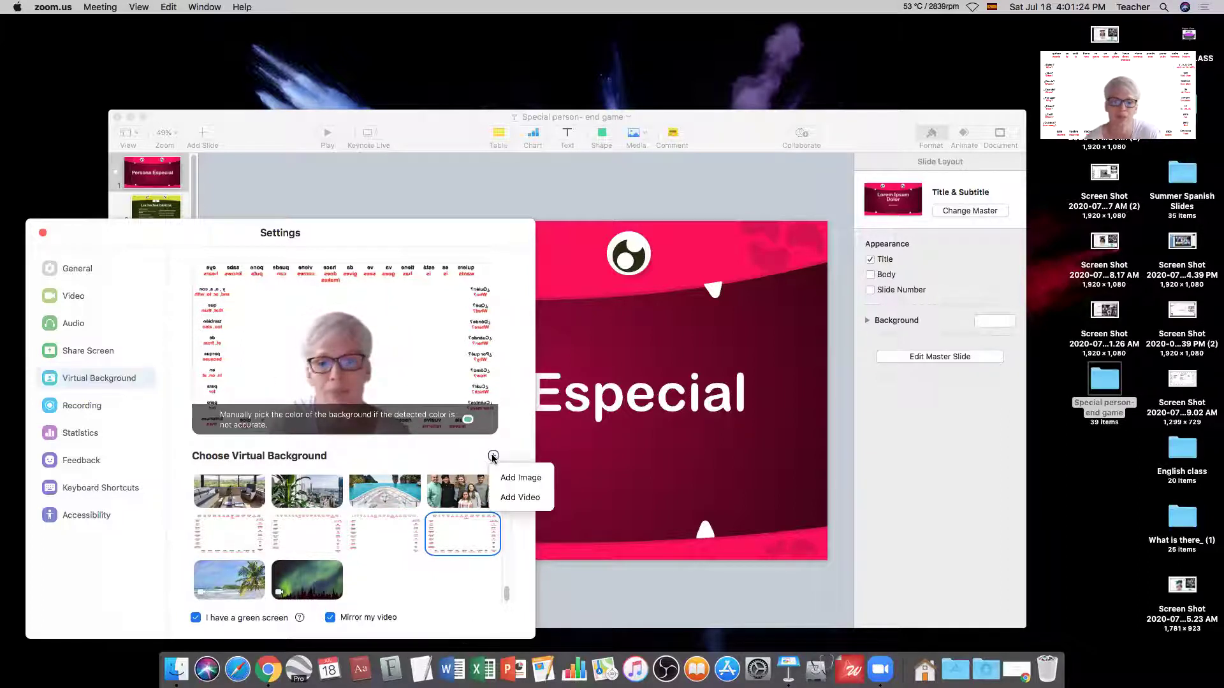
click(521, 478)
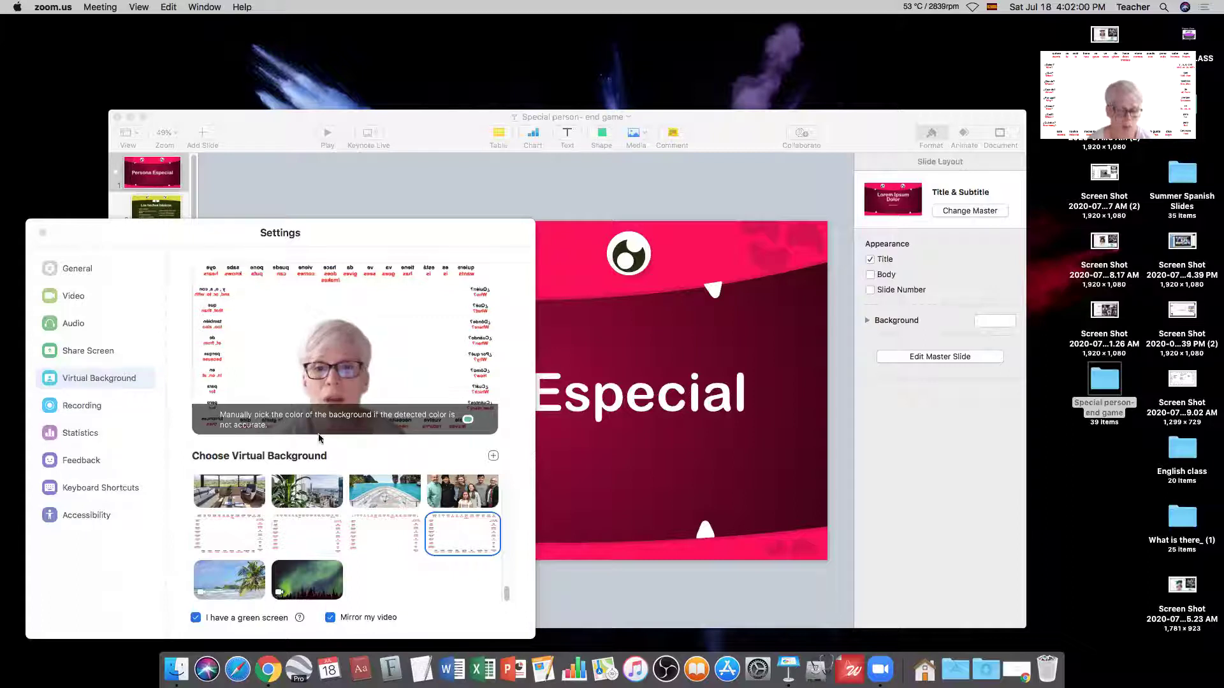
click(481, 520)
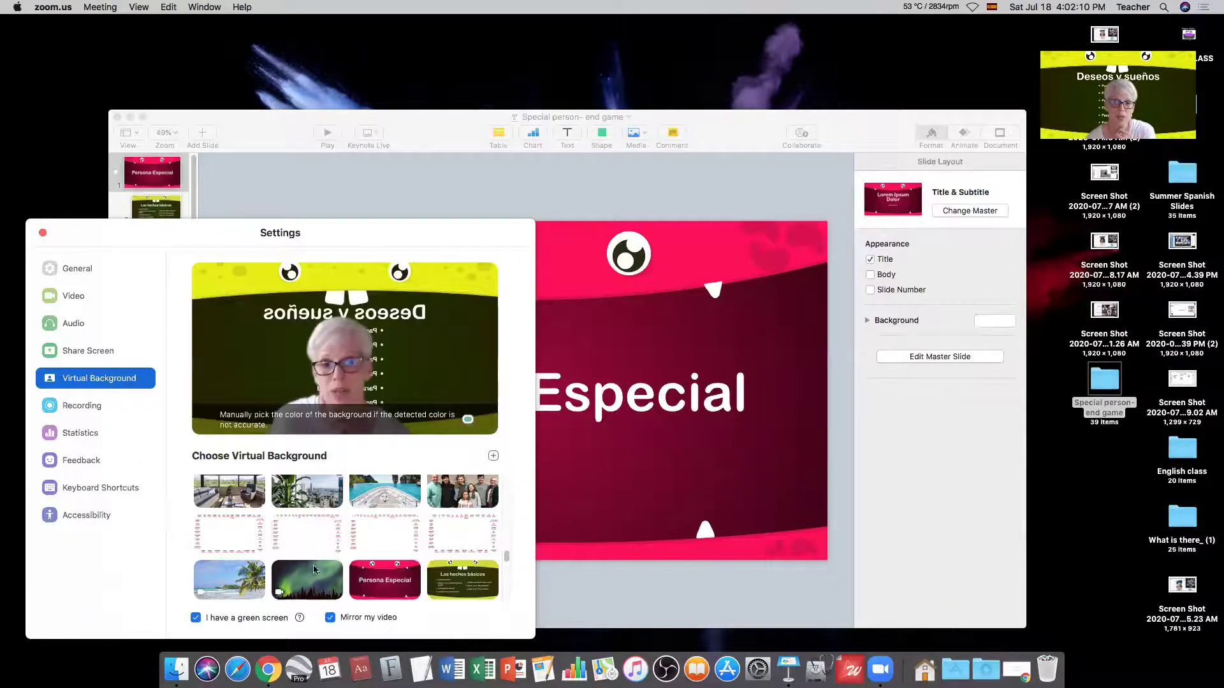
Step: Set the Persona Especial slide as the virtual background and move the Keynote window further away from the settings
scroll(471, 541, down, 5)
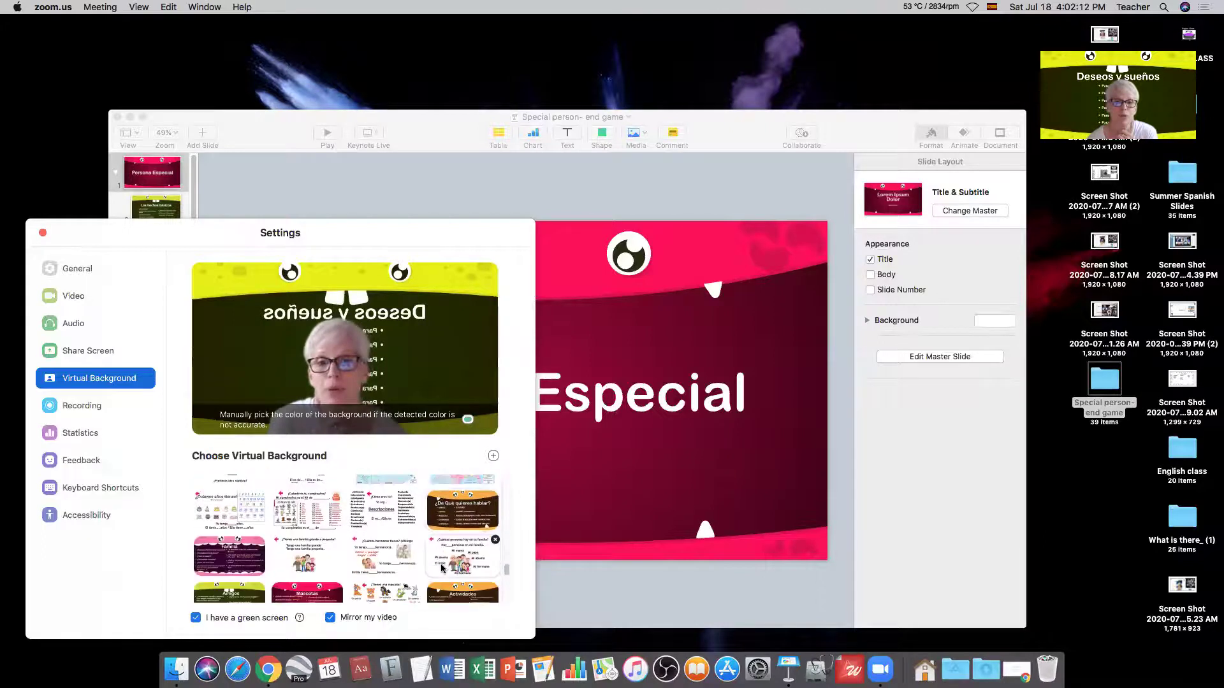
scroll(442, 569, down, 5)
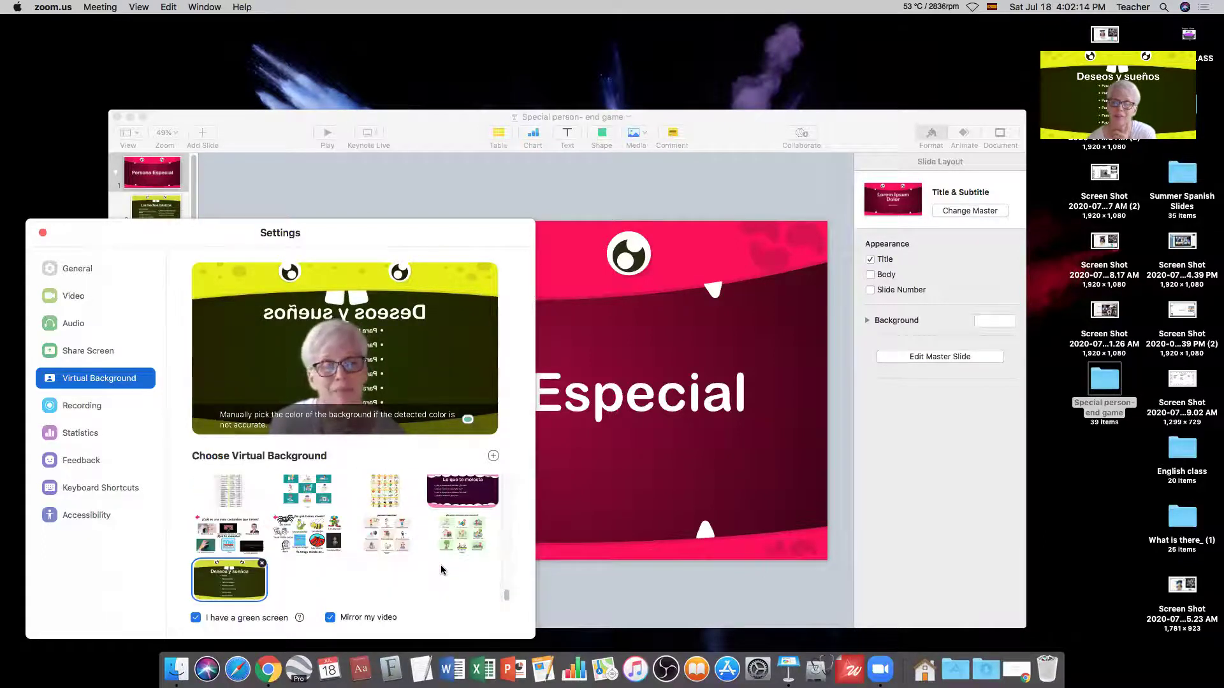
scroll(442, 568, up, 5)
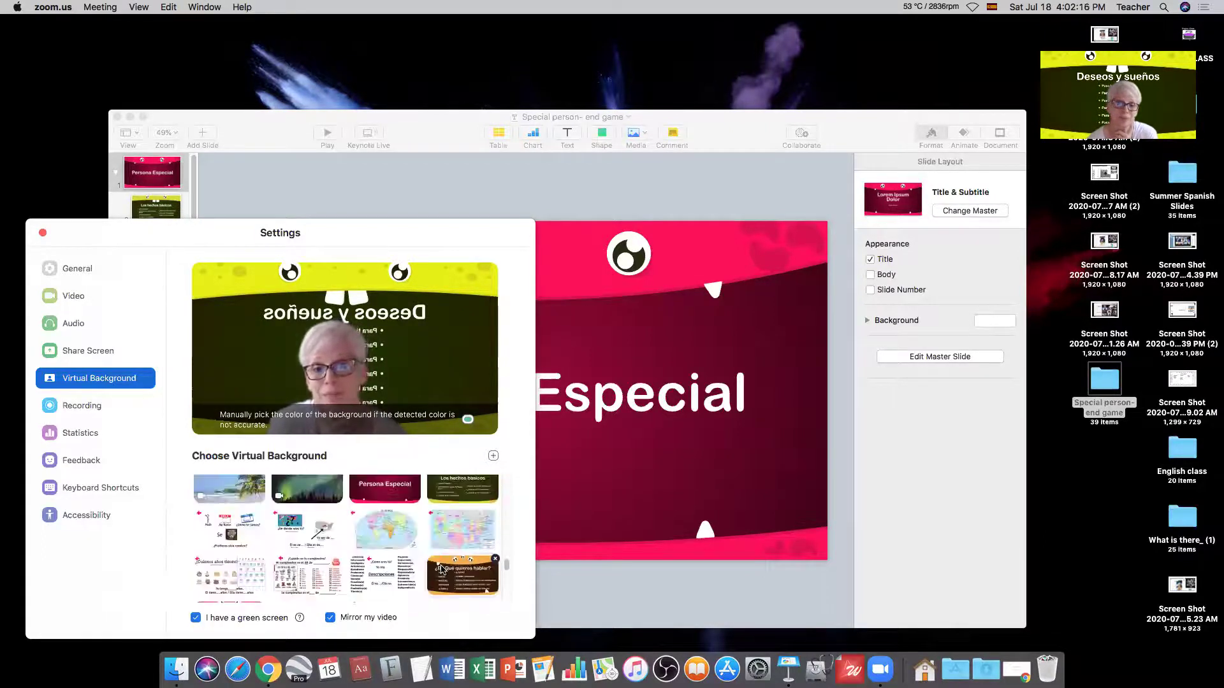
click(385, 504)
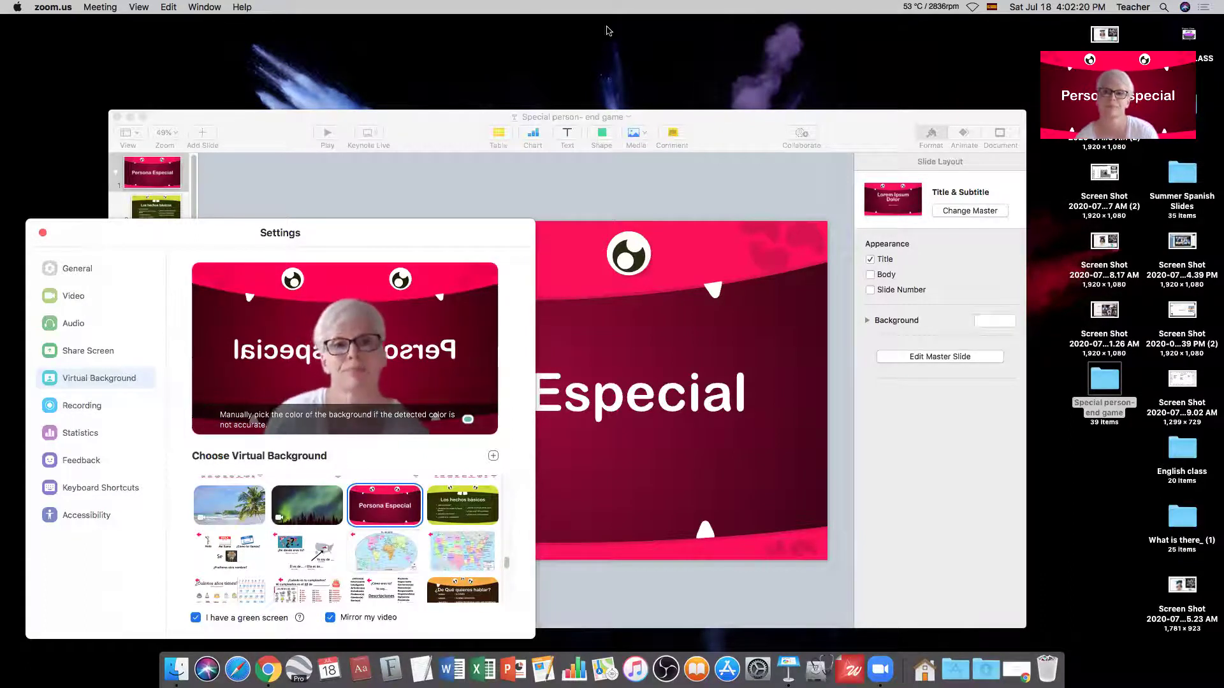
drag(754, 136, 959, 132)
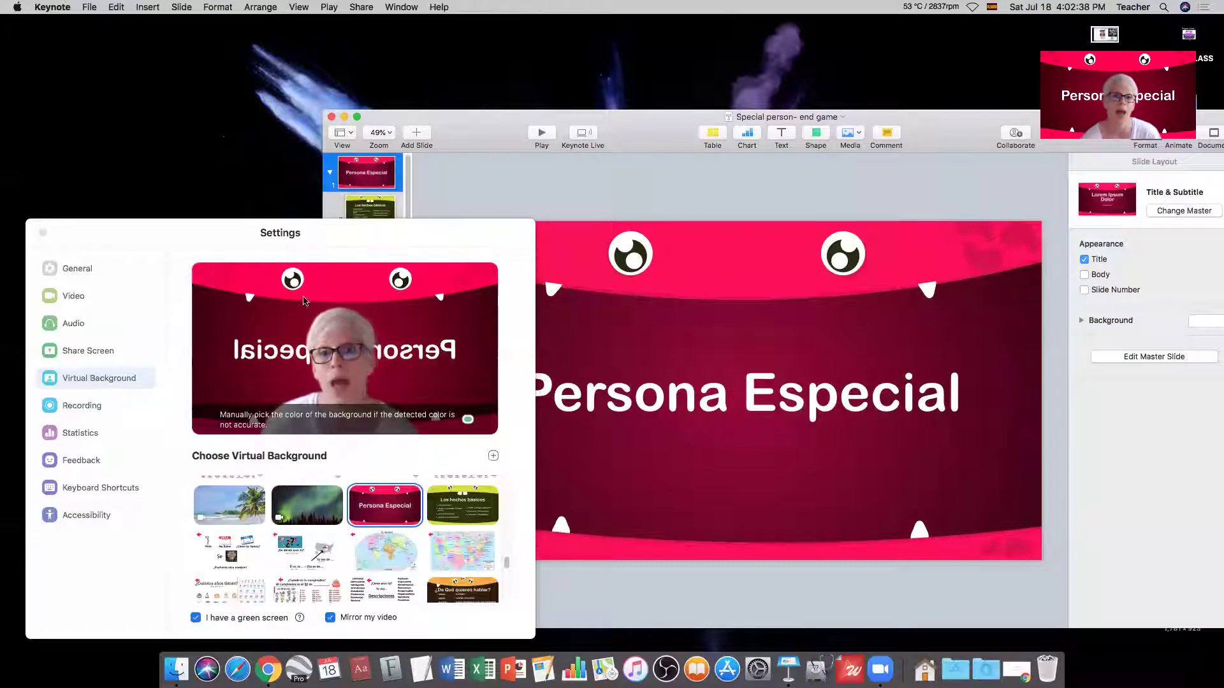
Step: Switch the virtual background to the Los hechos básicos slide, followed by the ¿Cómo te llamas? name-tag slide
click(445, 516)
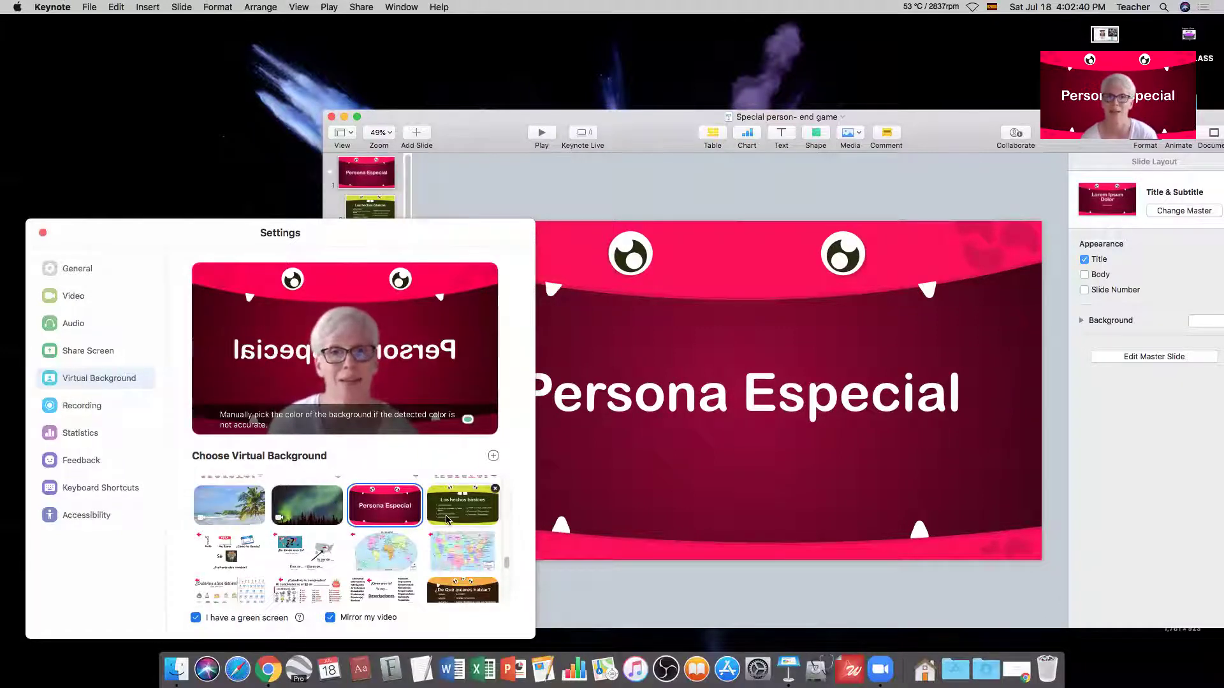
click(446, 511)
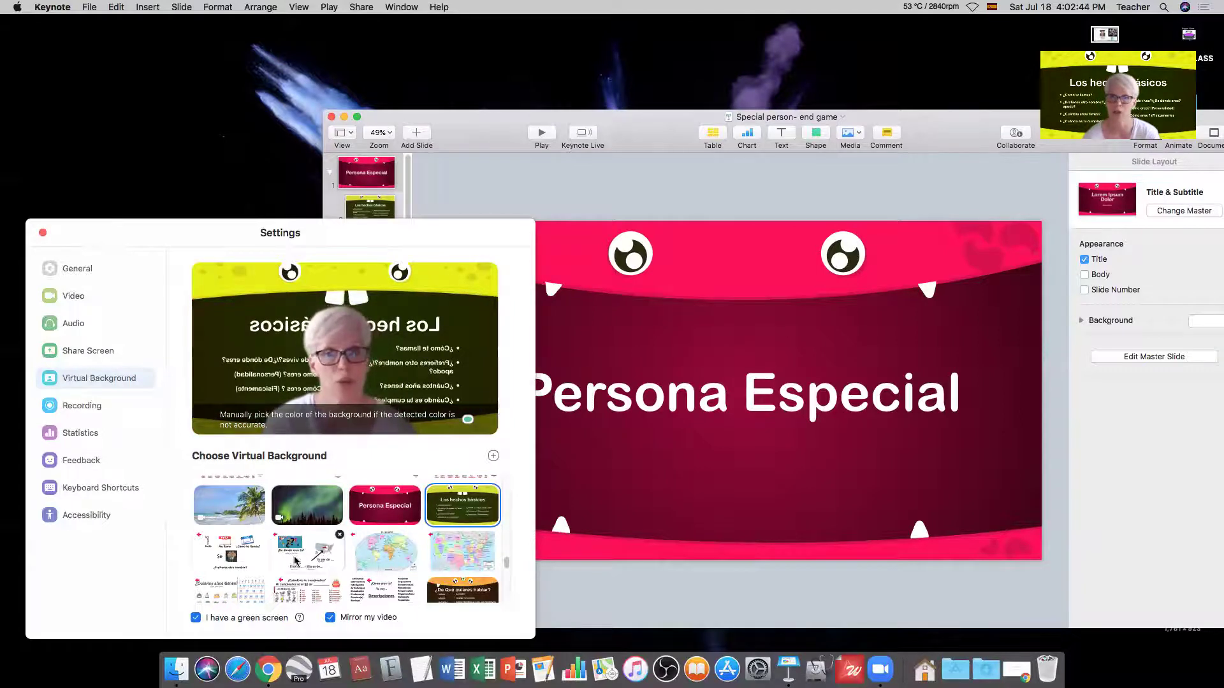
click(232, 556)
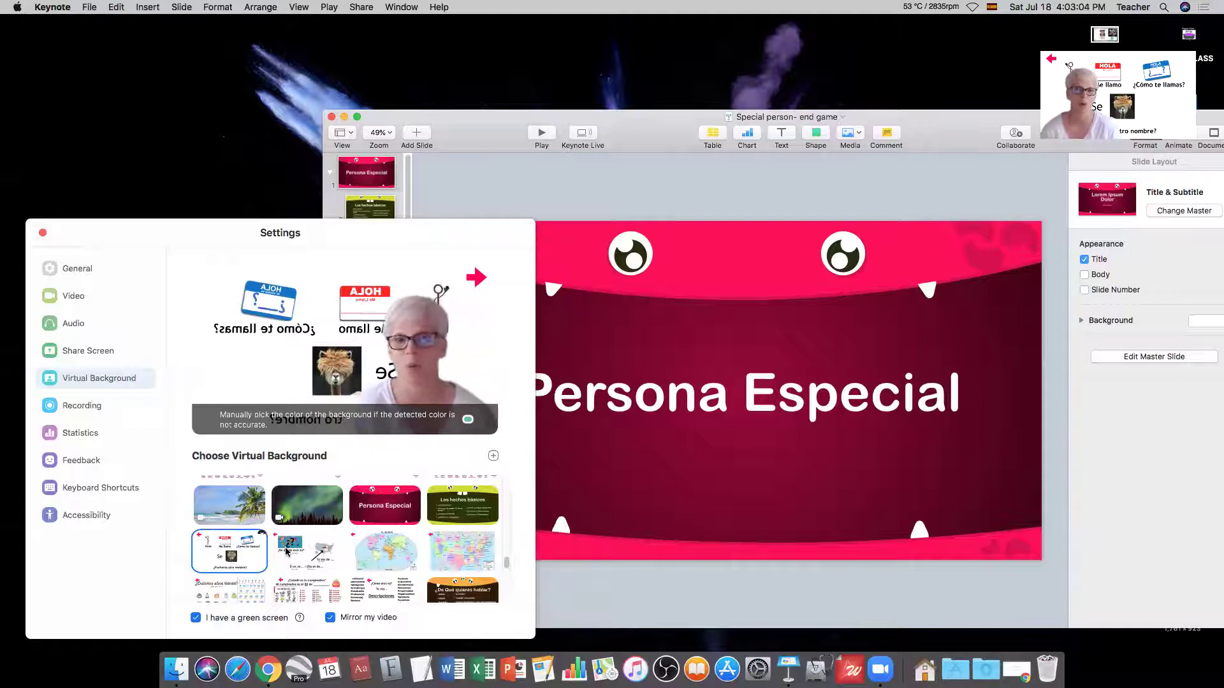
Step: Switch the virtual background to the El Mundo world map slide, followed by the ¿Cuántos años tienes? slide
click(312, 557)
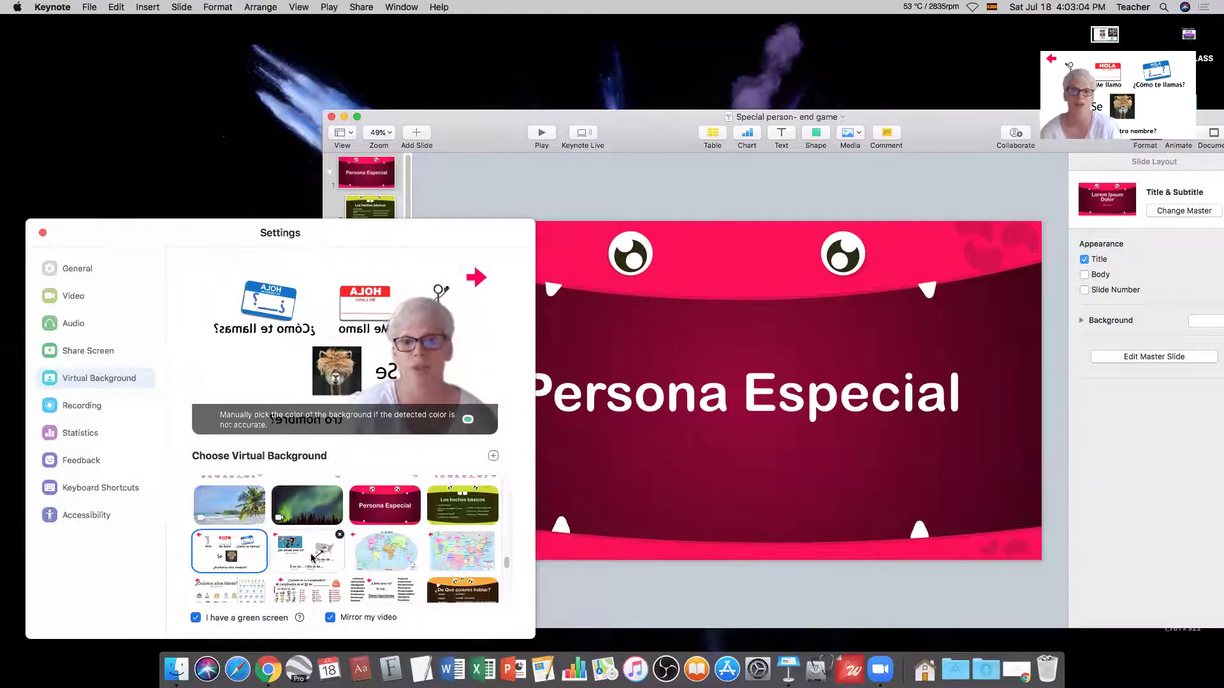
click(247, 552)
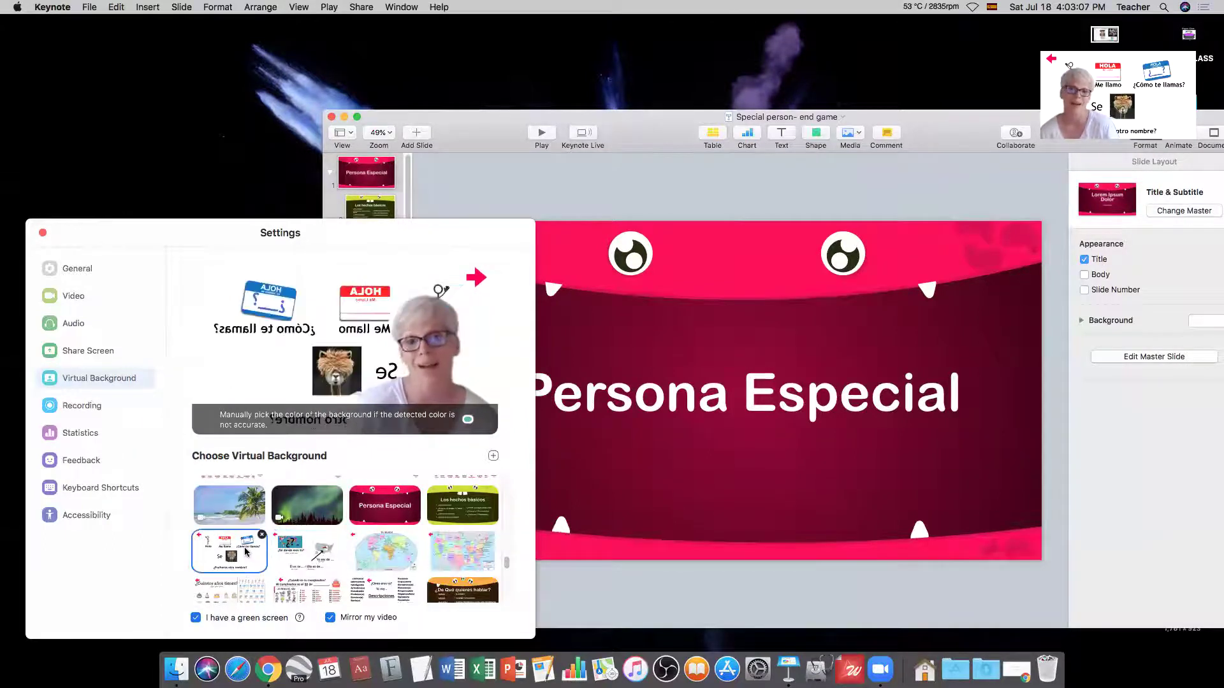
click(383, 560)
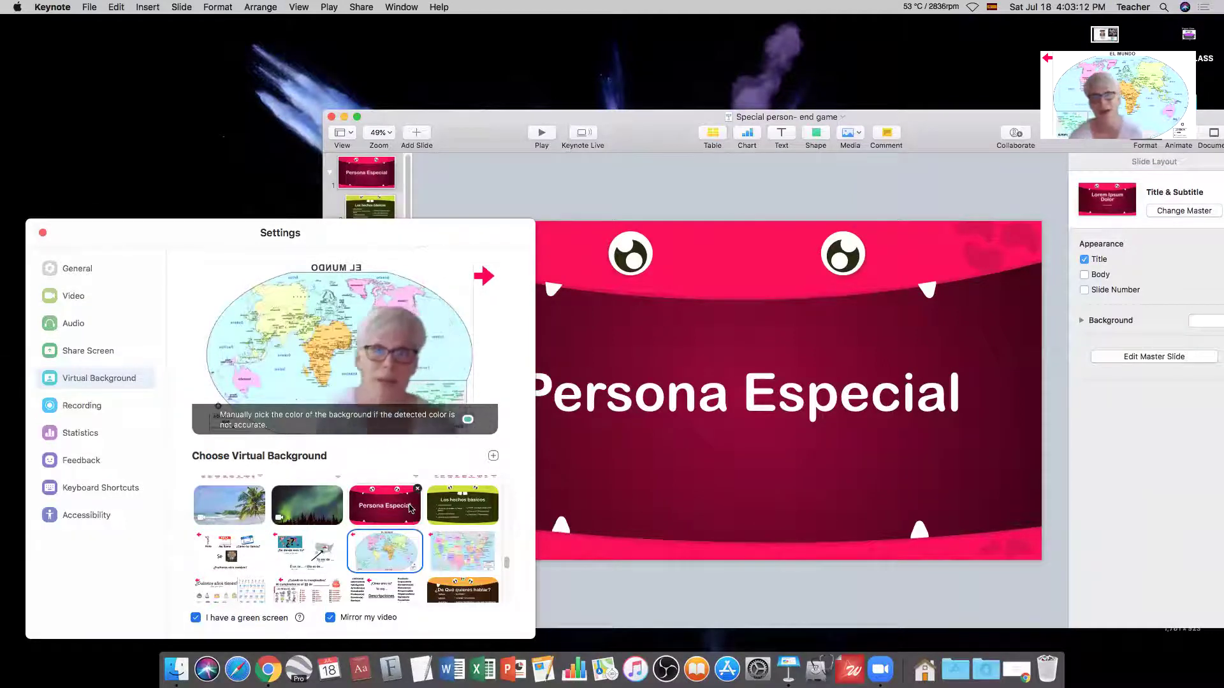
scroll(393, 539, down, 3)
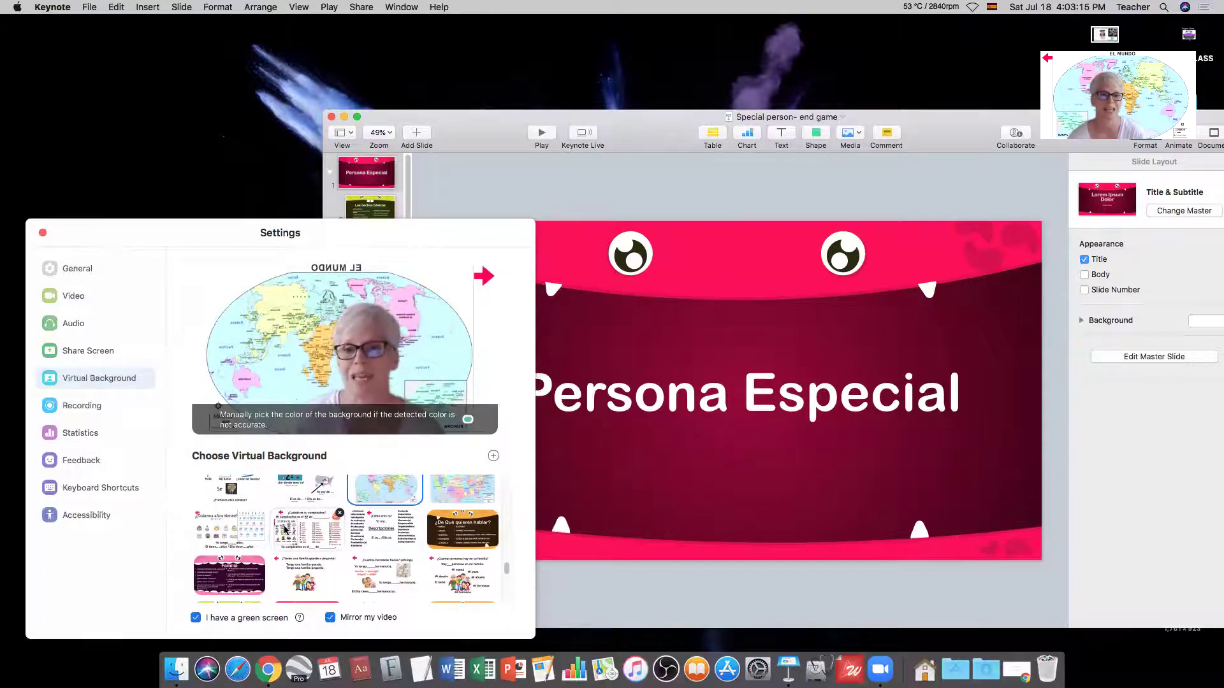
click(252, 526)
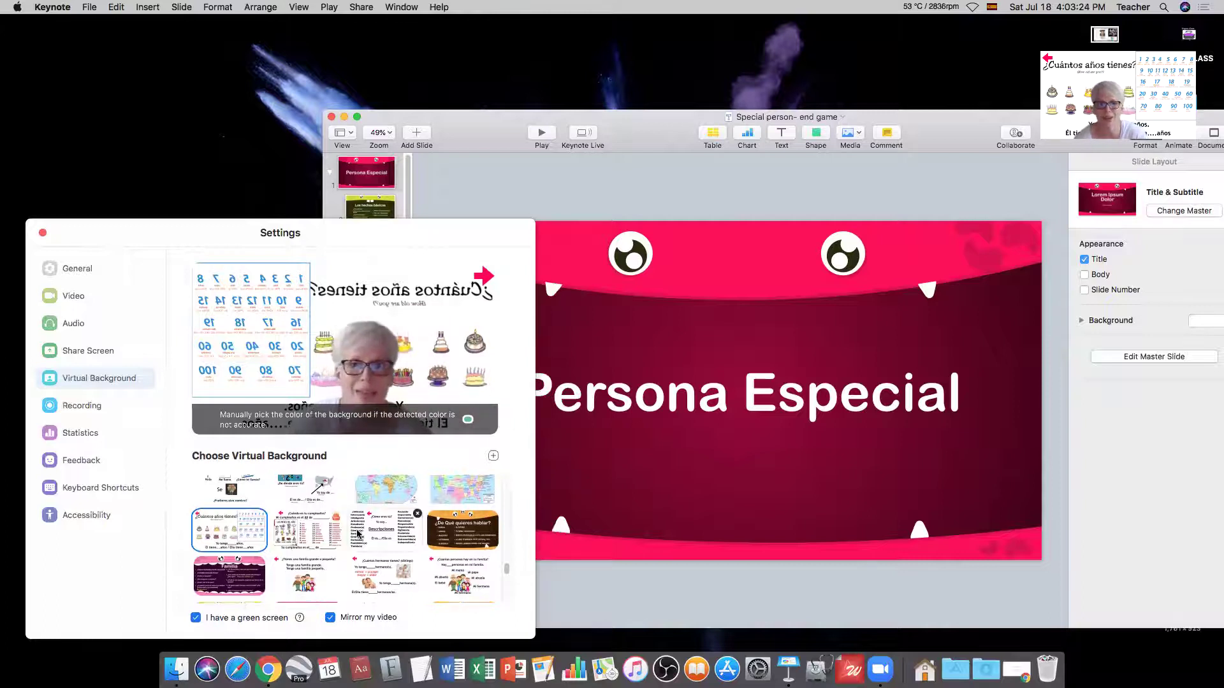
Step: Switch the virtual background to the photo of a plant and city view, followed by the second vocabulary-border image
scroll(281, 536, up, 3)
click(296, 543)
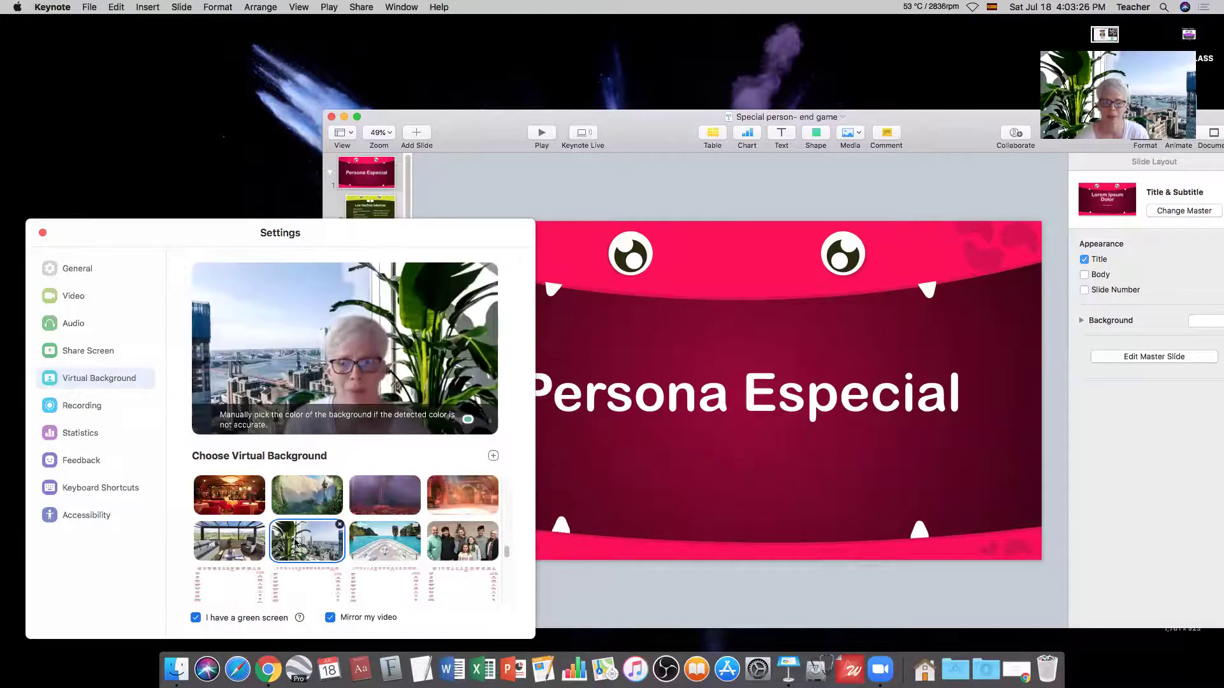
scroll(299, 537, down, 2)
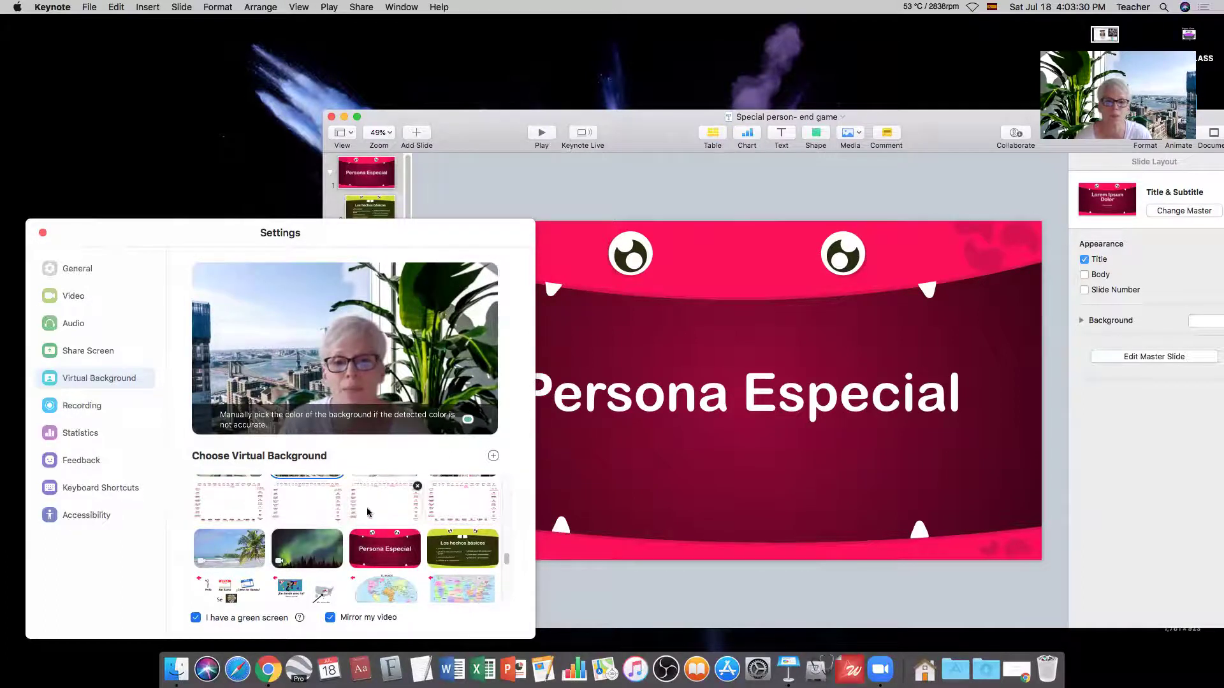
click(288, 501)
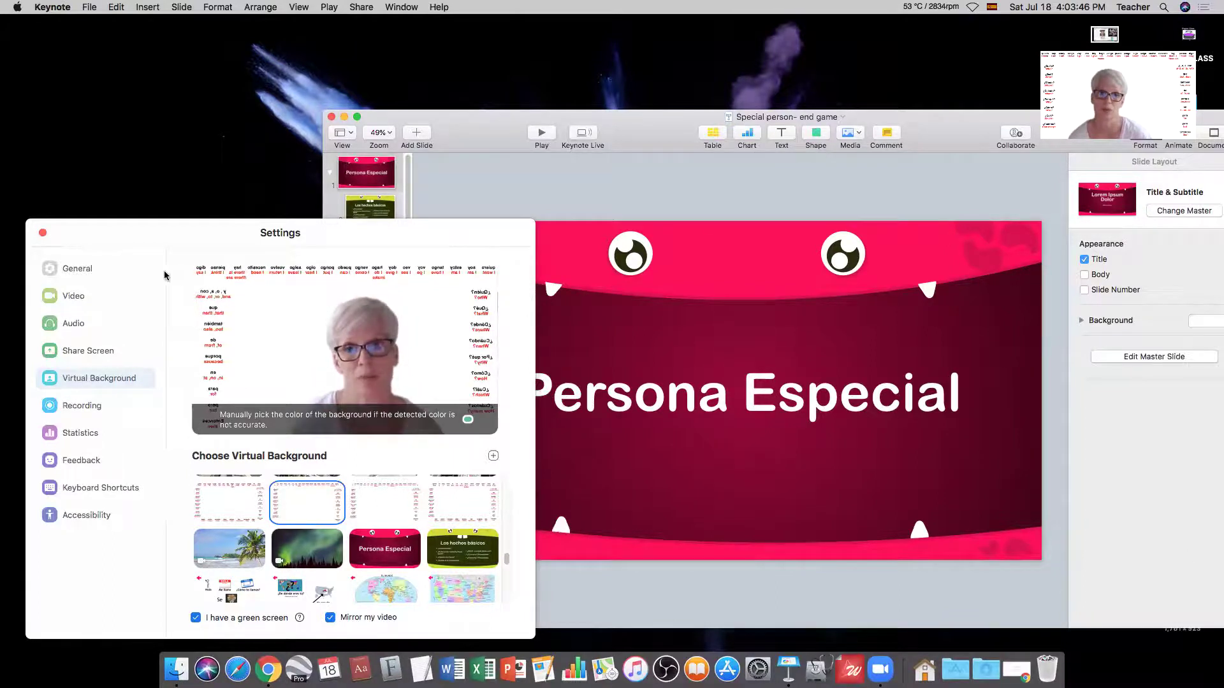
Step: Move the settings window off the Keynote slide and switch the background to the El Mundo map, followed by ¿Tienes una familia grande o pequeña?
drag(186, 242, 79, 235)
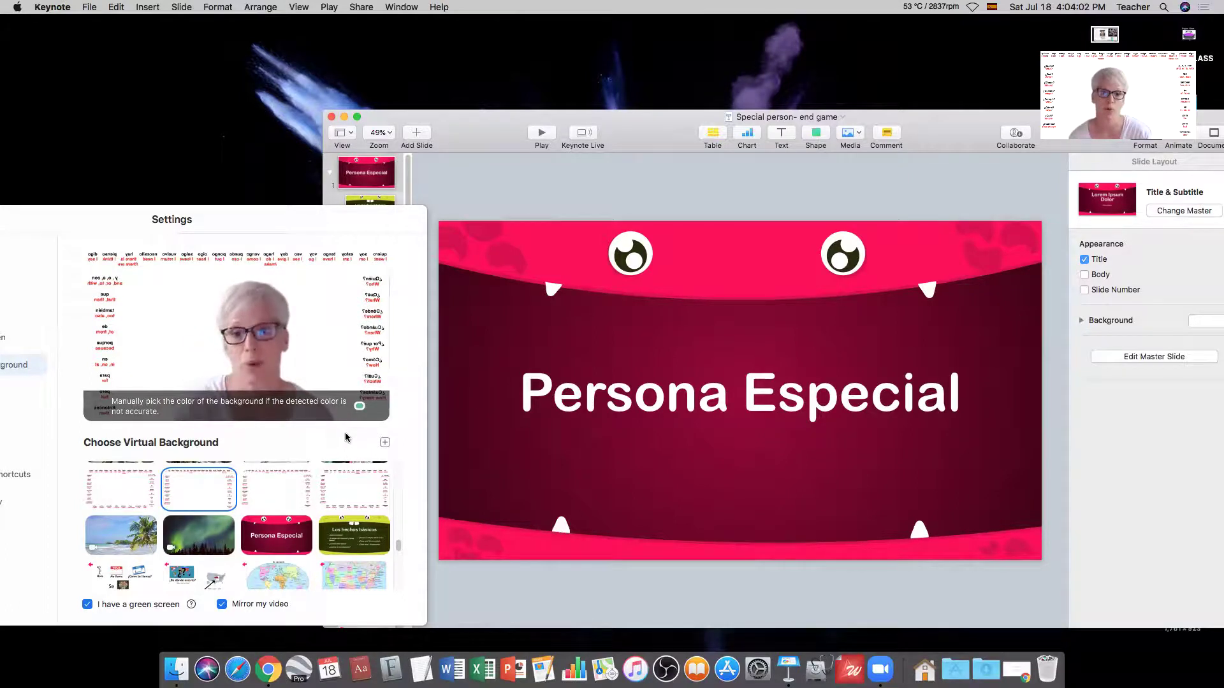
scroll(314, 515, down, 5)
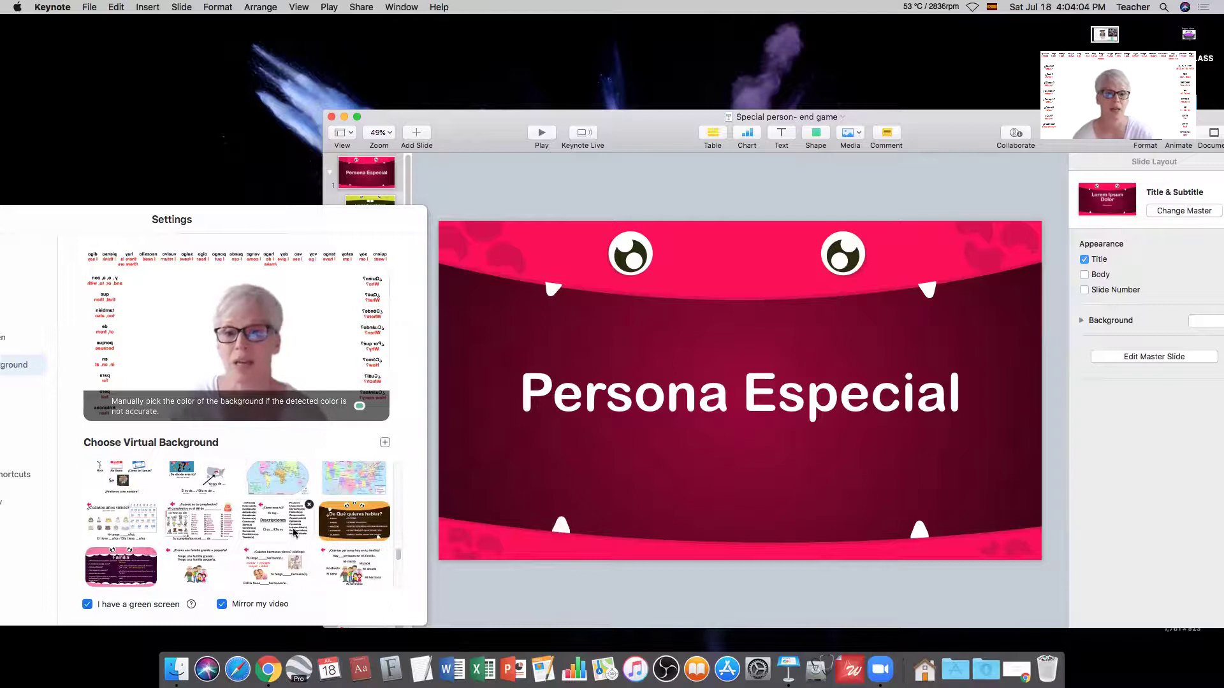
click(283, 494)
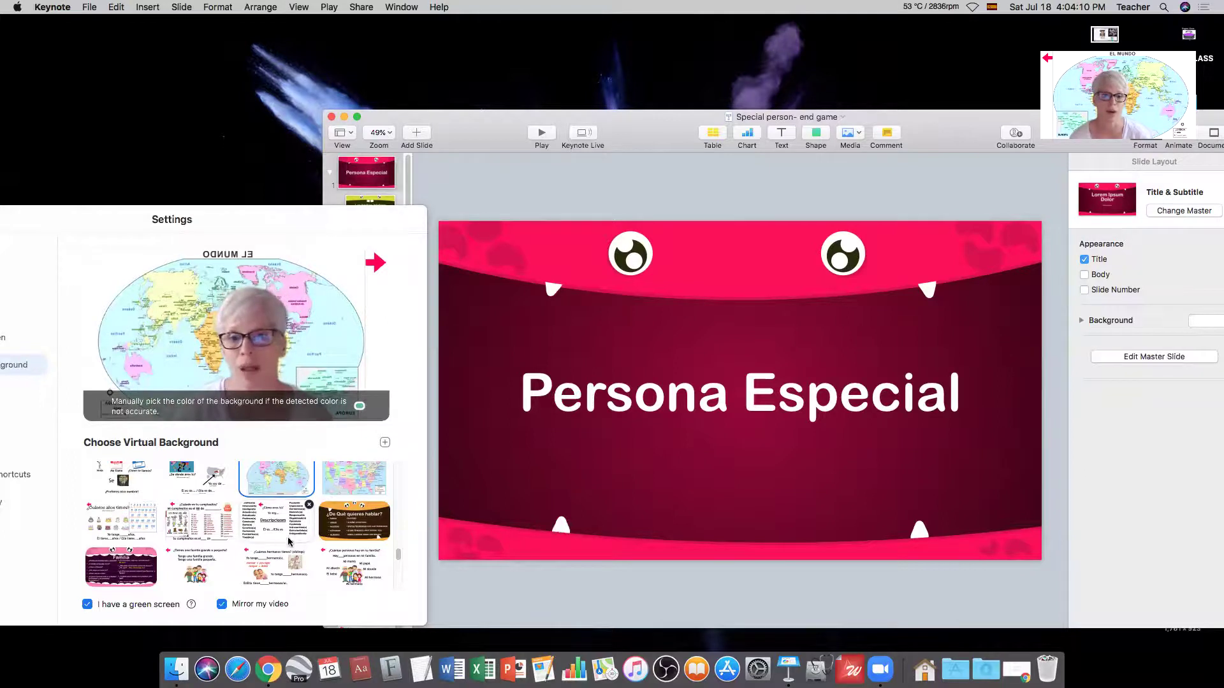
click(203, 559)
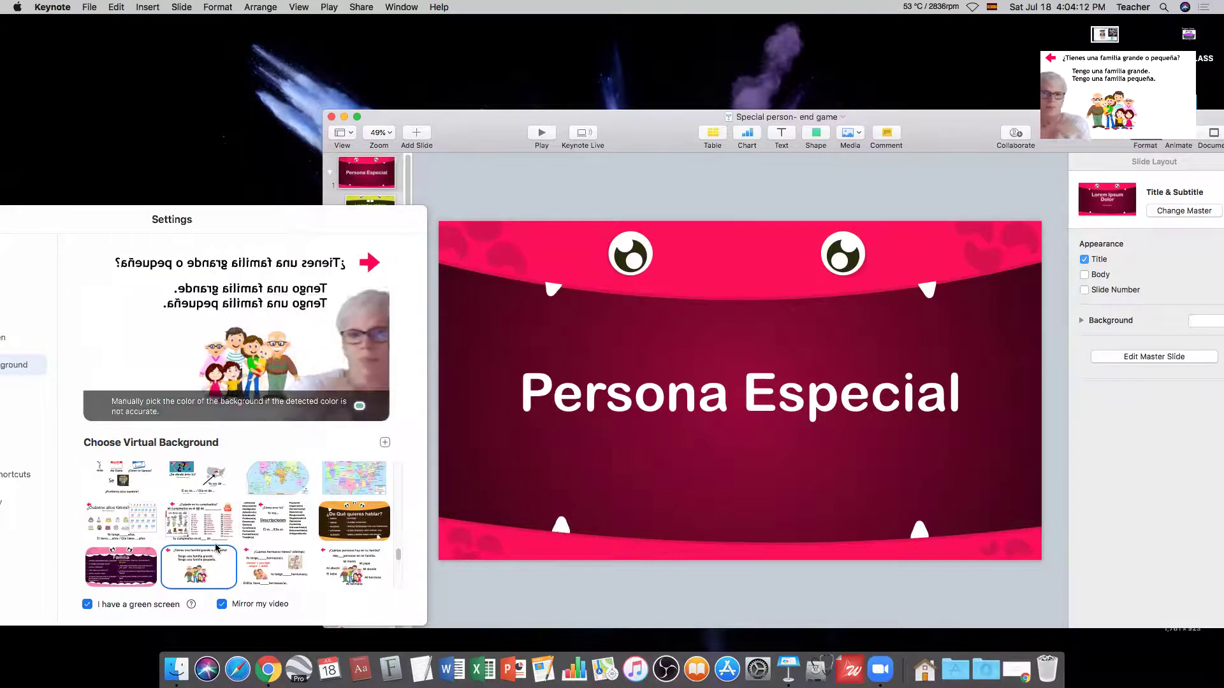